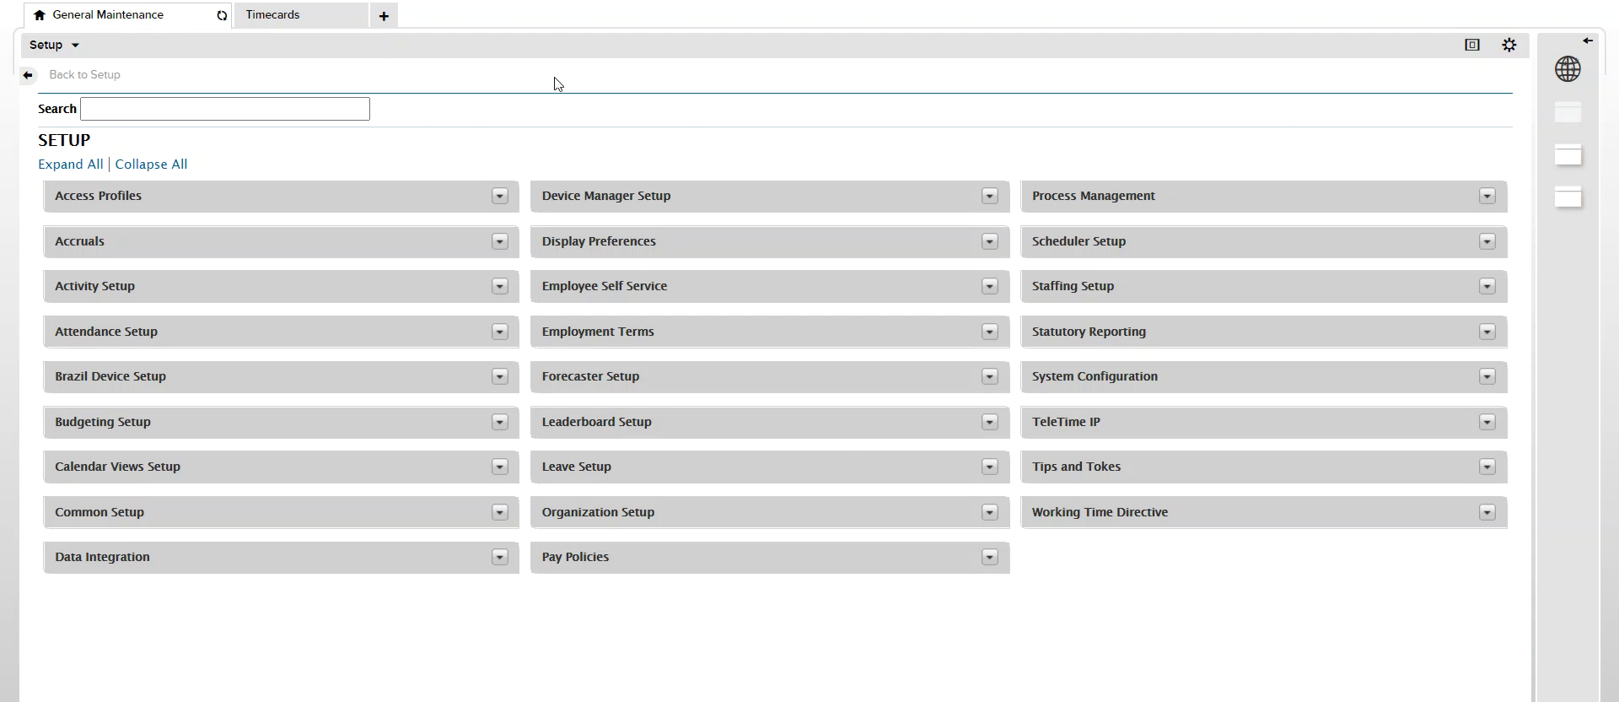
Open the Breaks list from the work rule building blocks in the Pay Policies setup
left_click(990, 557)
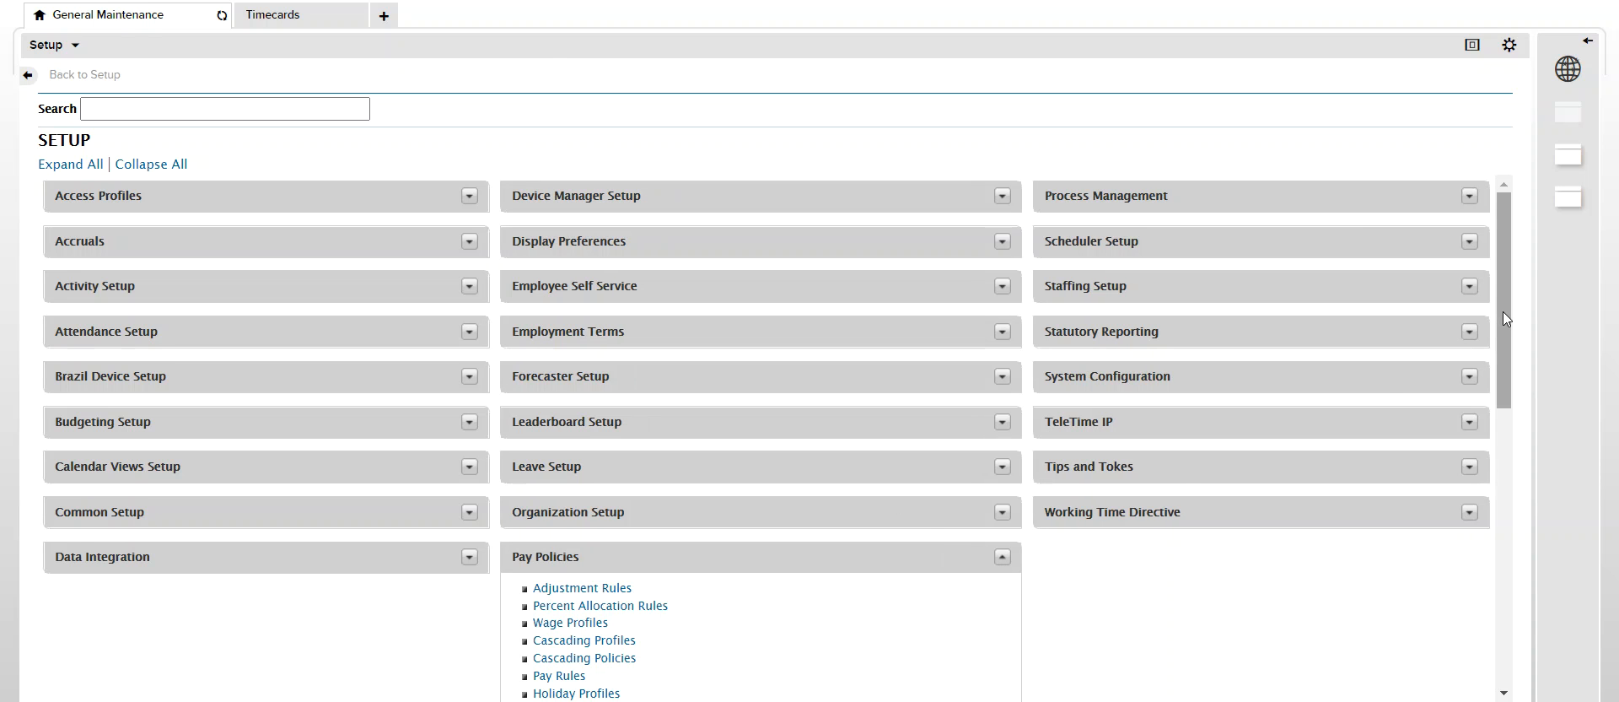
left_click_drag(1506, 319, 1489, 578)
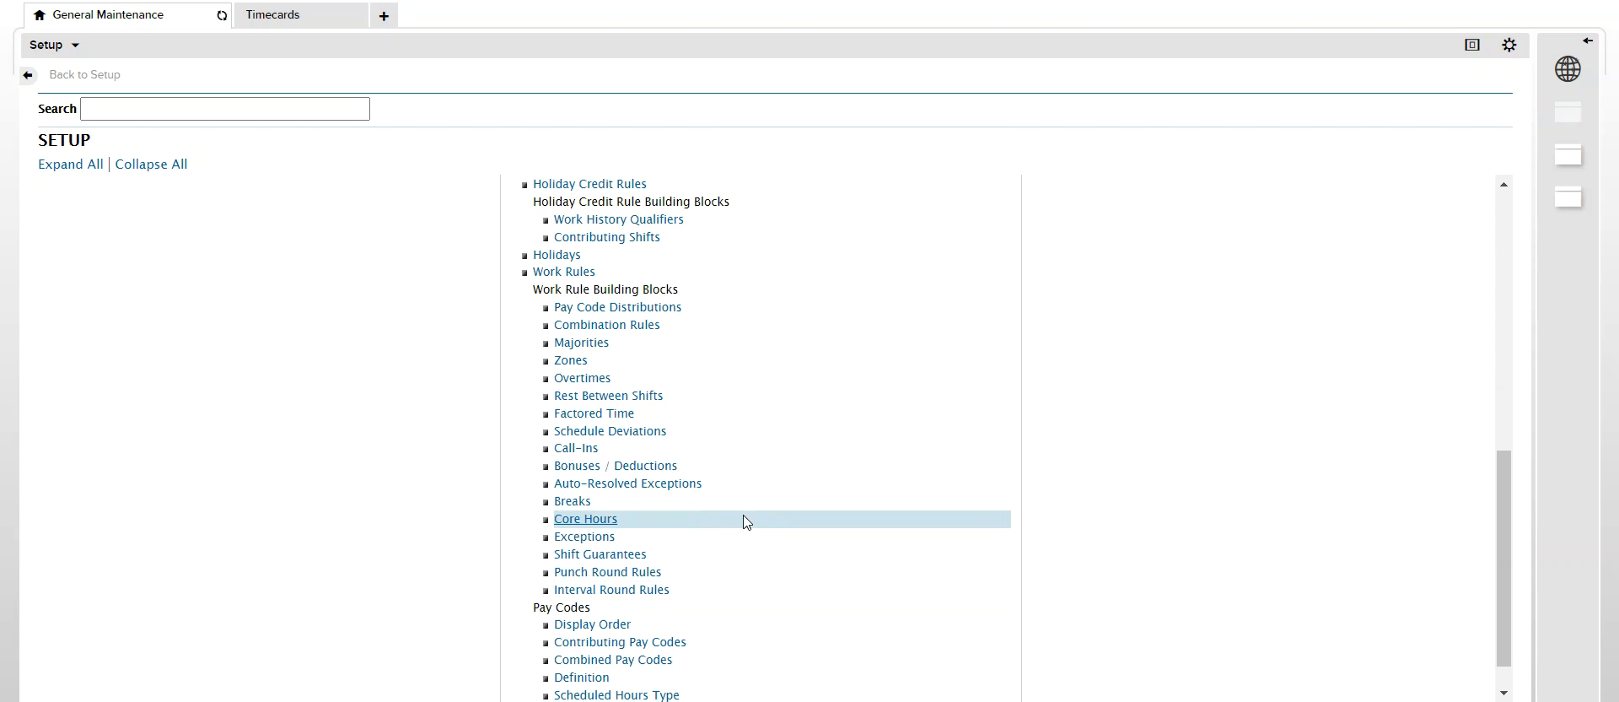
left_click(577, 508)
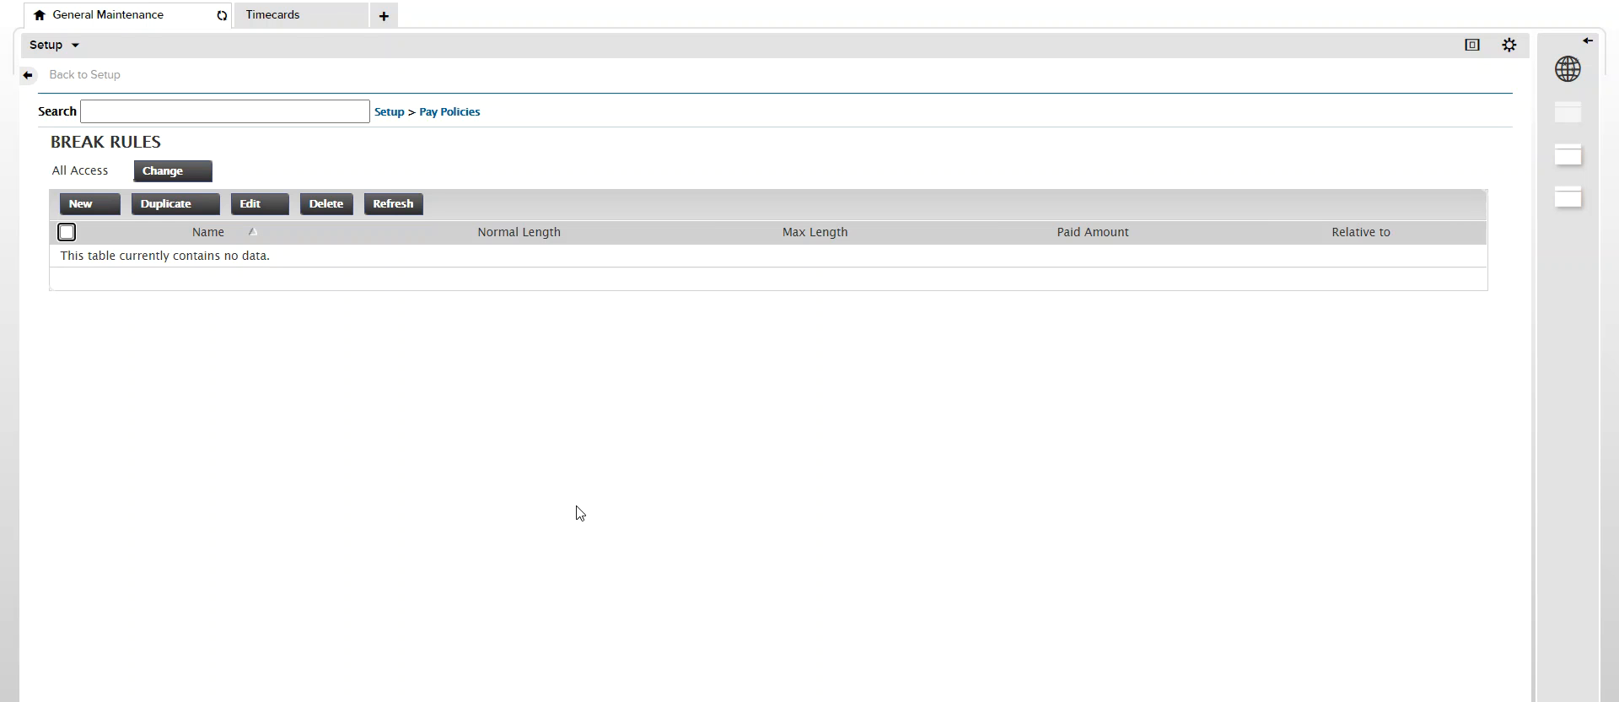
In the timecard, enter Mon 12/21 punches 9:00AM to 1:00PM and 2:00PM to 6:00PM, and calculate the totals
left_click(302, 20)
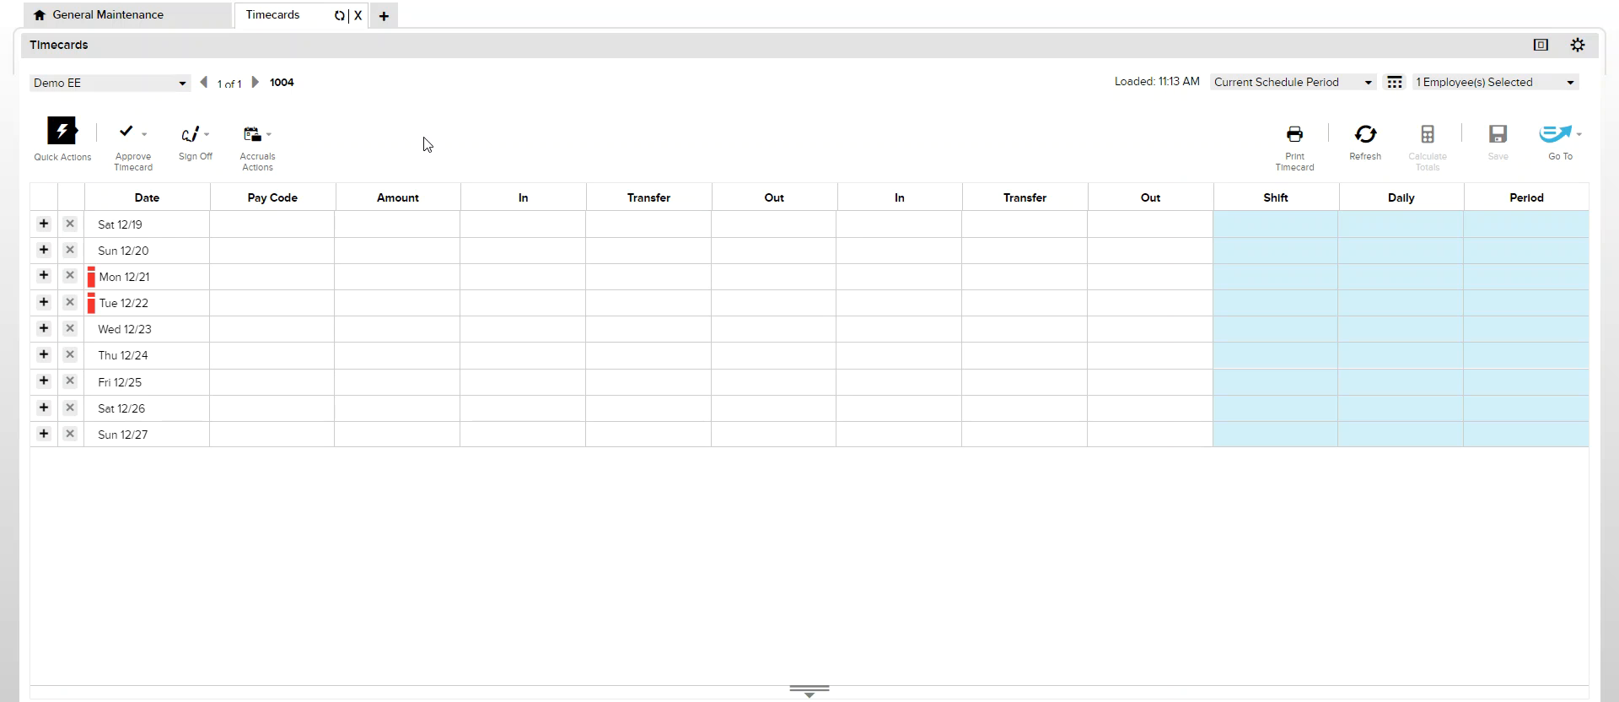
left_click(549, 282)
type("9")
left_click(745, 283)
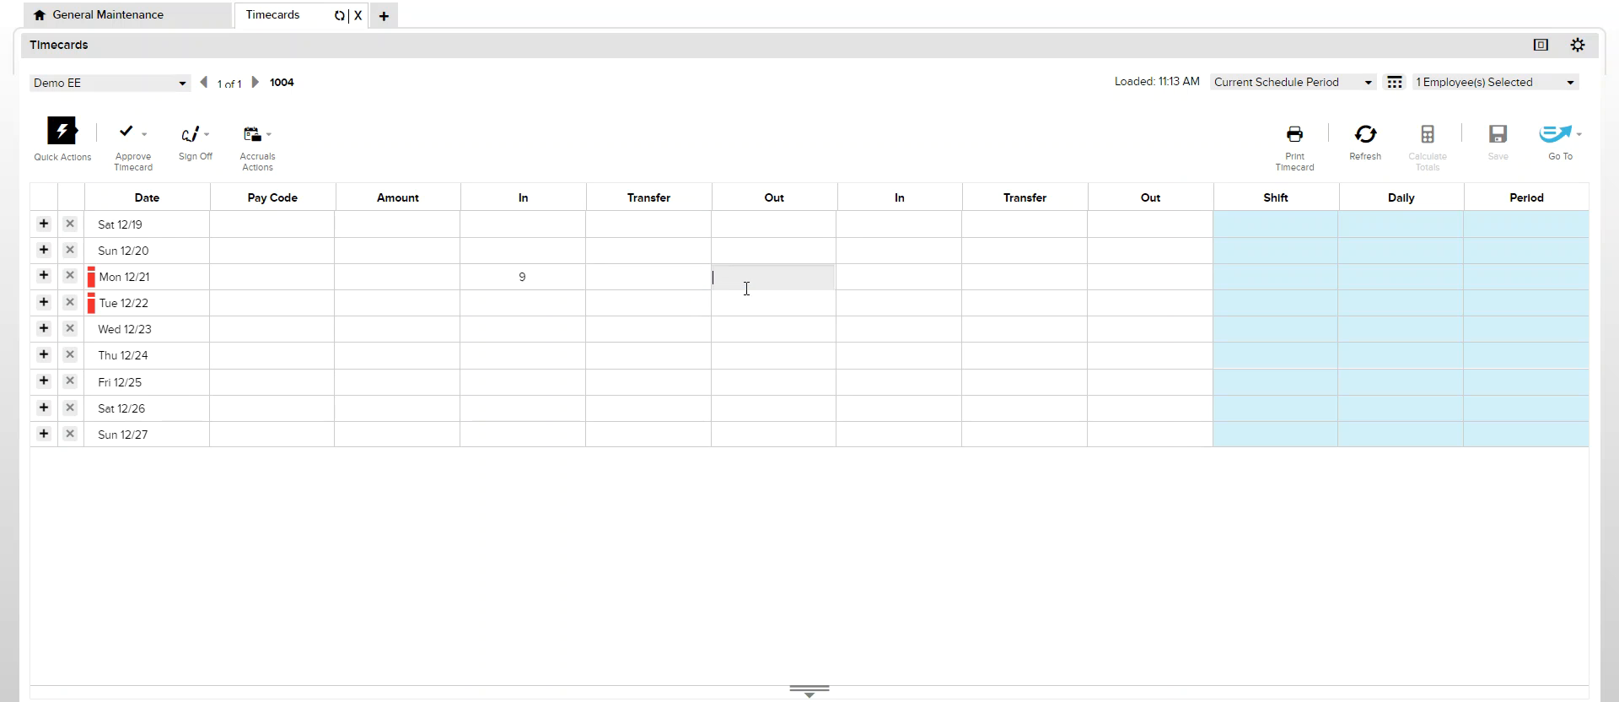
type("1p")
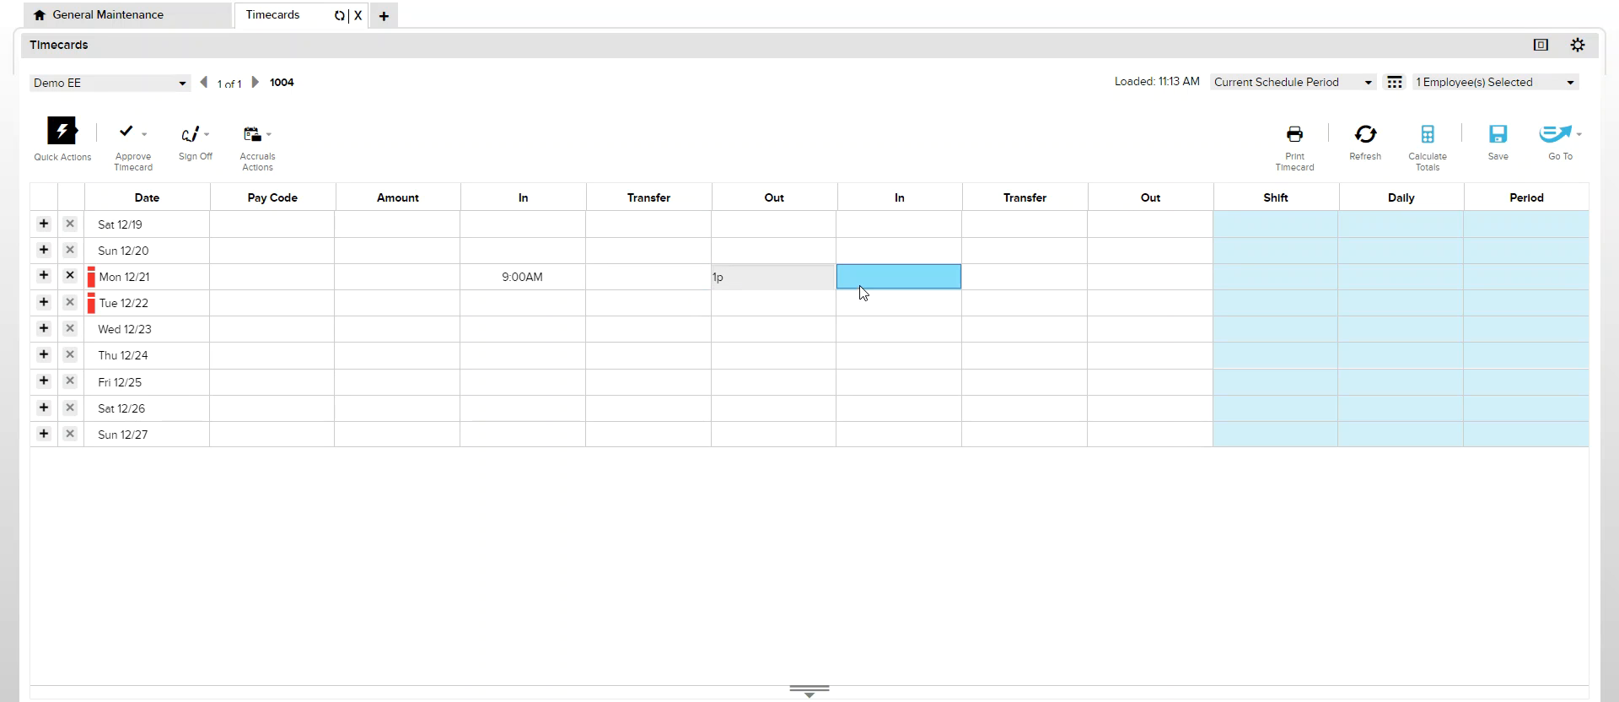
left_click(864, 285)
type("2p")
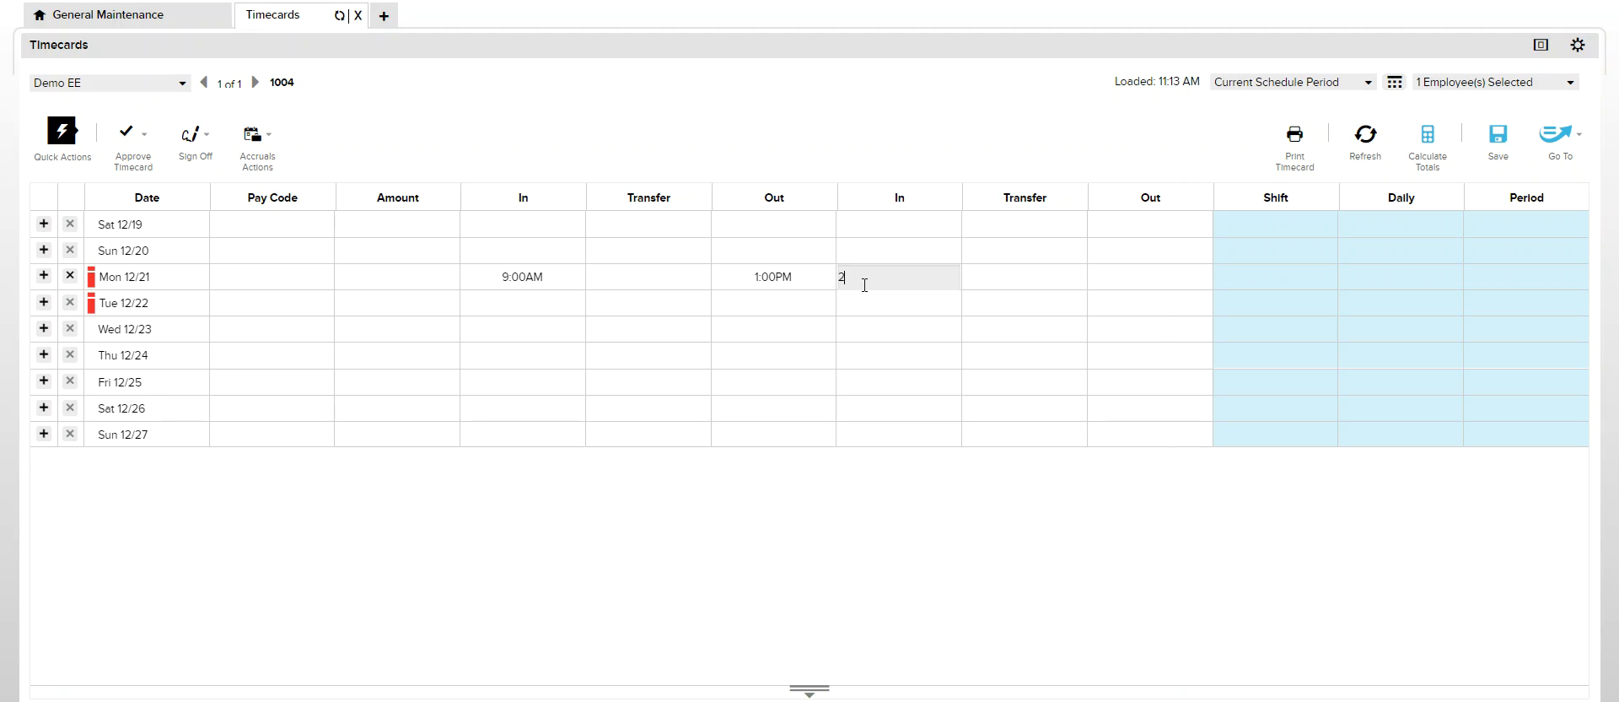
left_click(1098, 279)
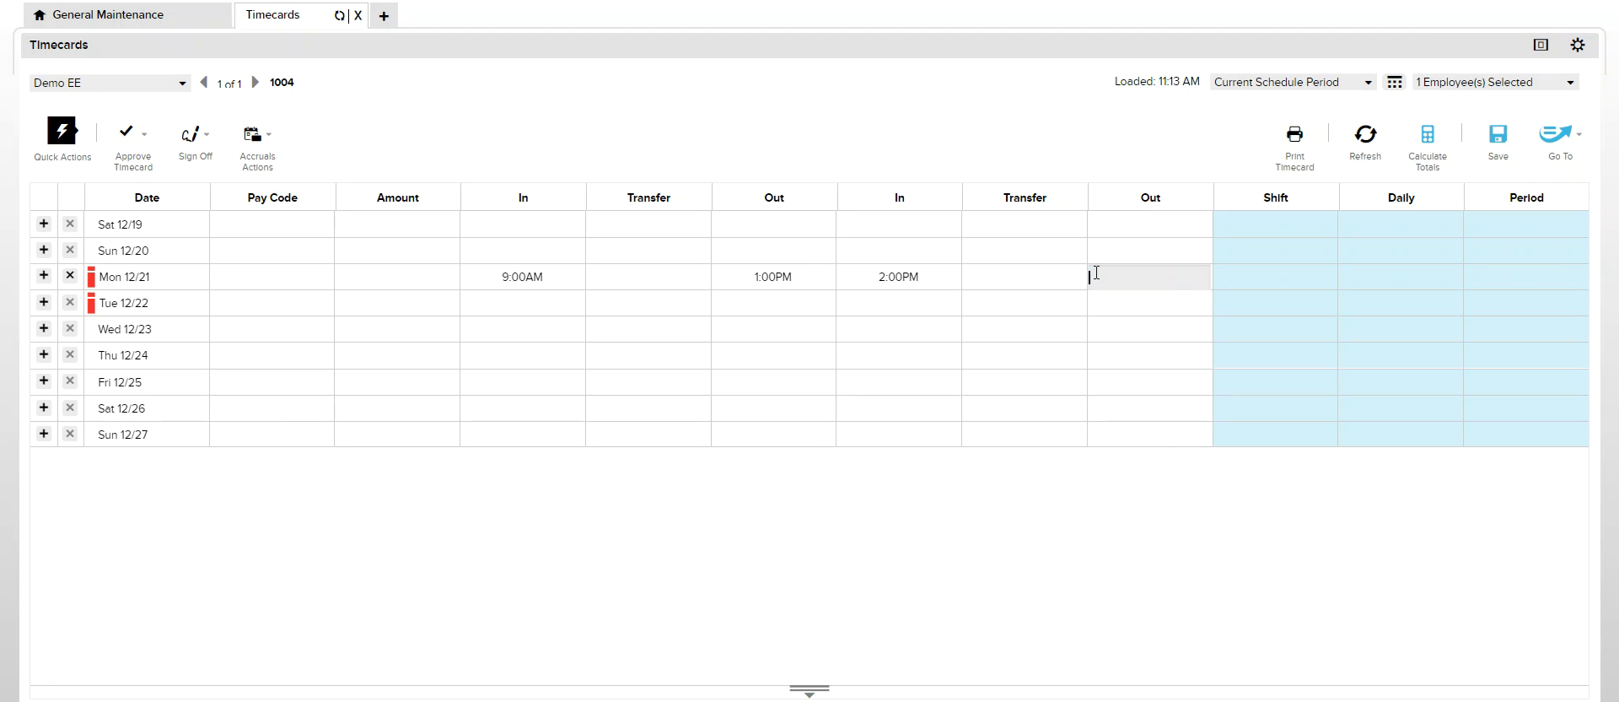
type("6p")
left_click(1220, 158)
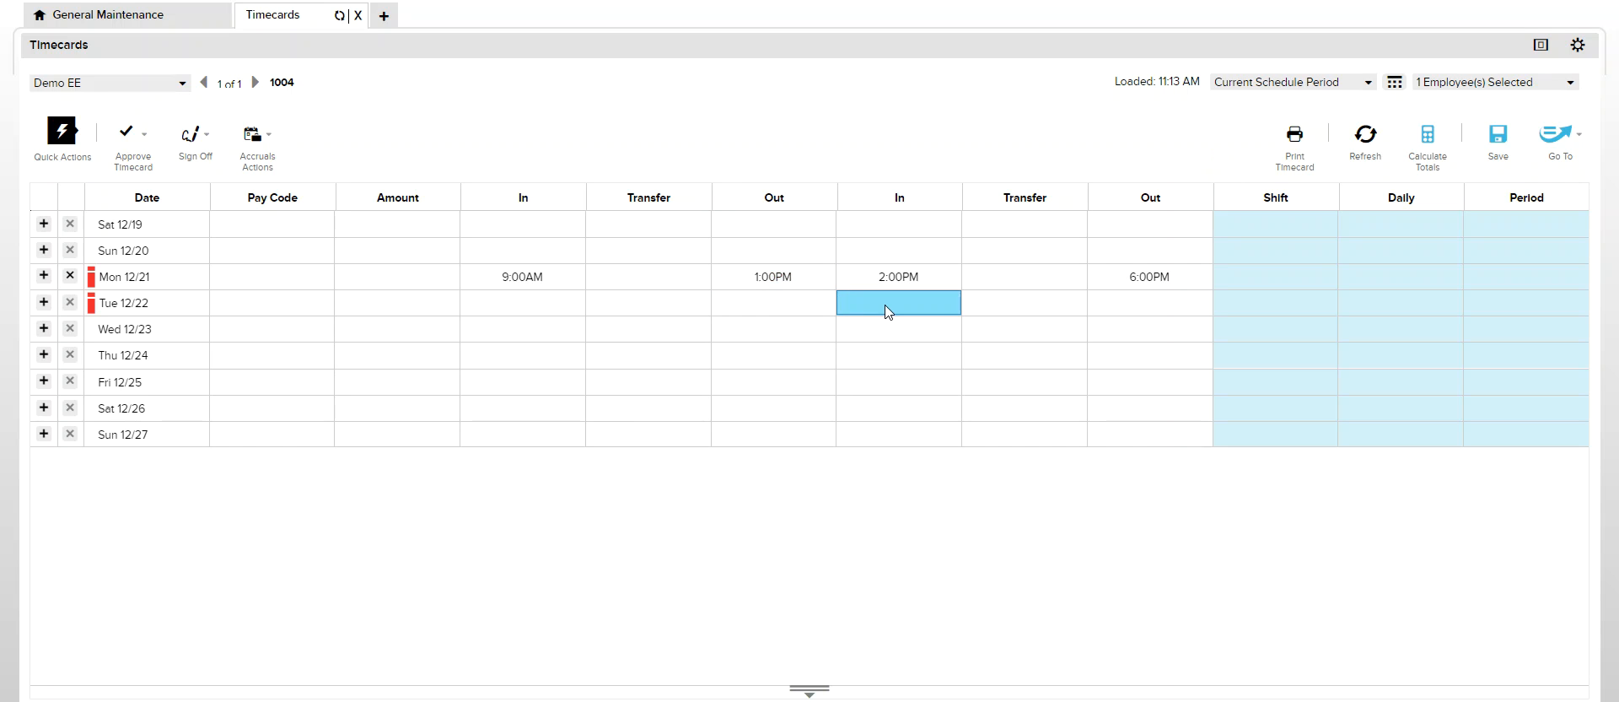
left_click(1428, 140)
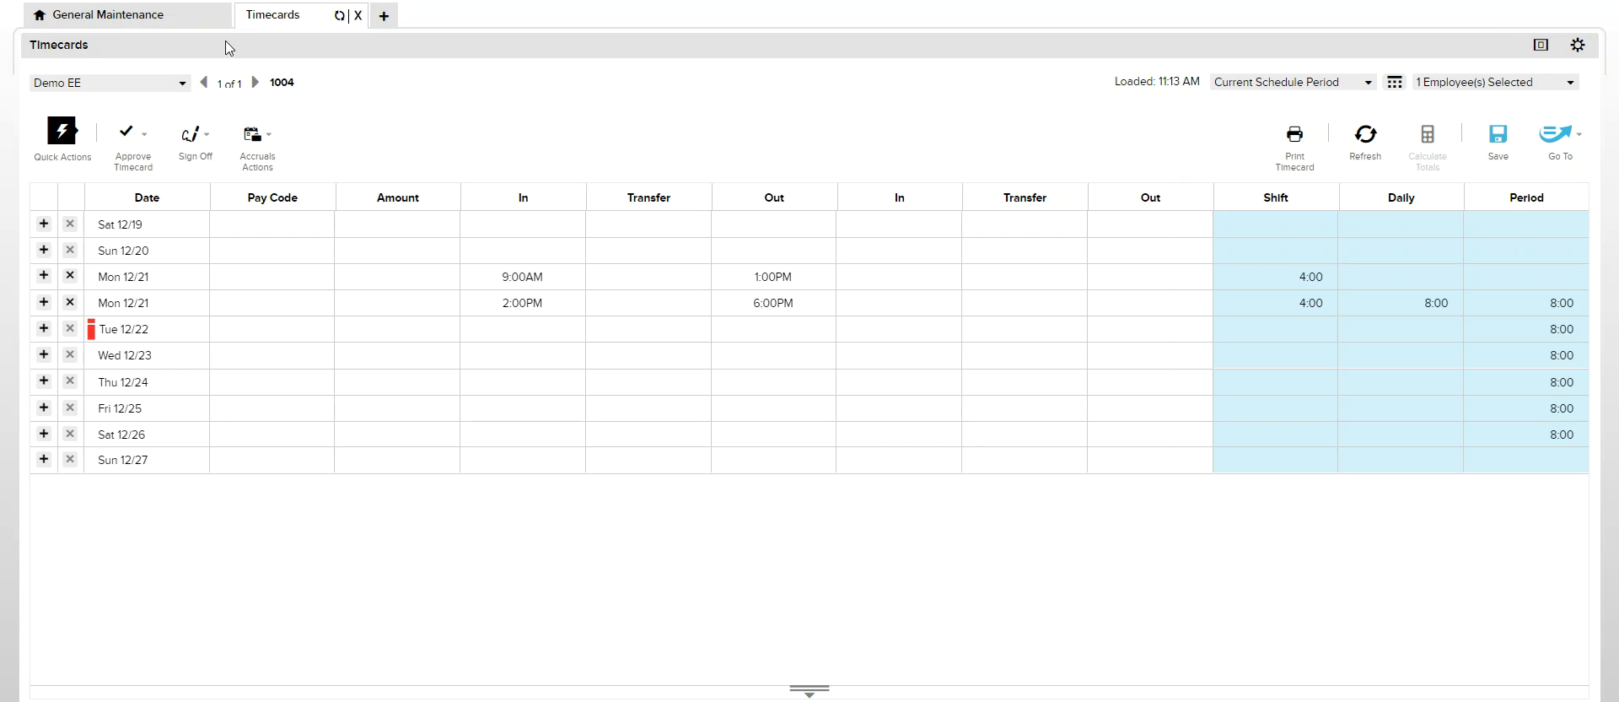
Create a new break rule in the setup and name it Break Rule Demo
left_click(185, 28)
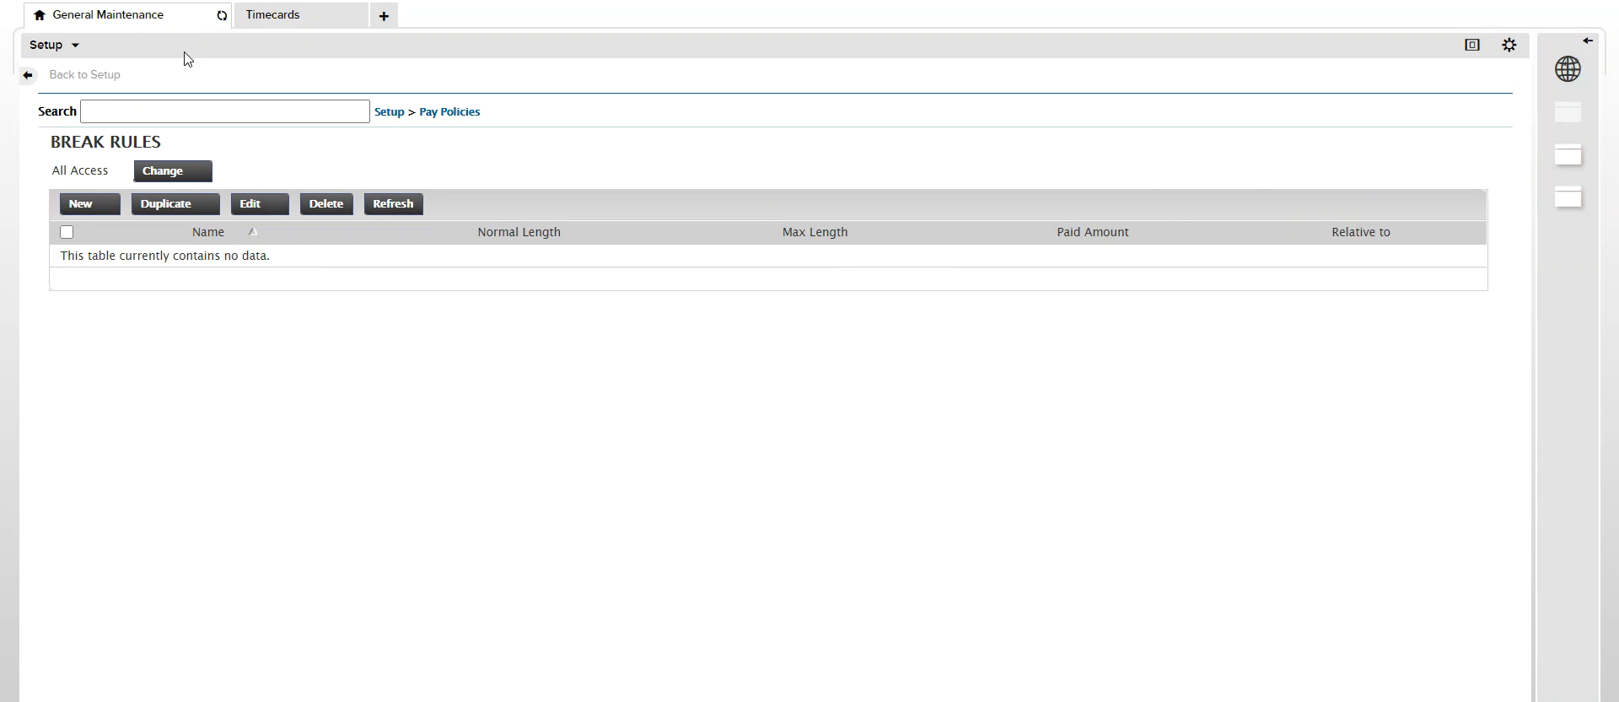
left_click(80, 212)
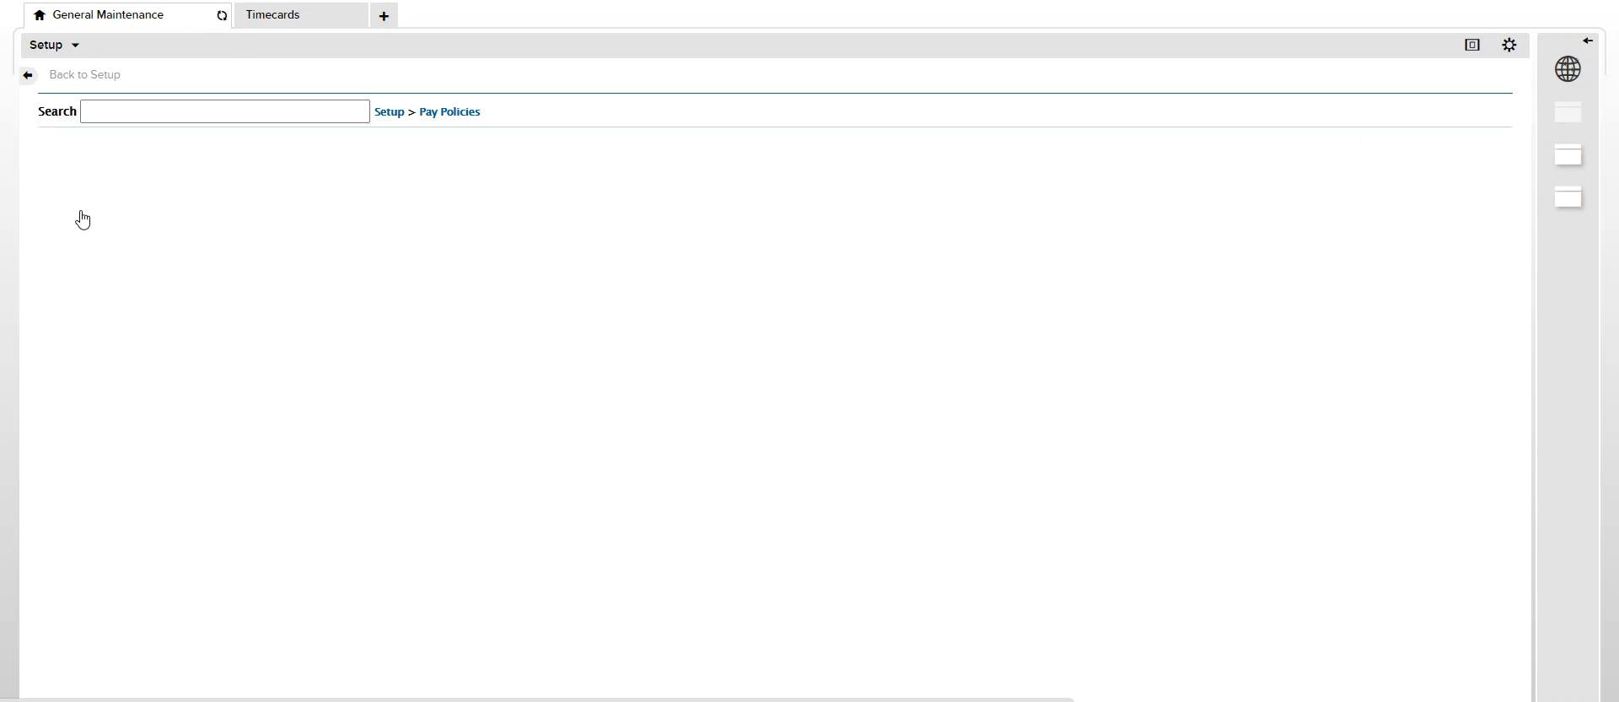
left_click(268, 21)
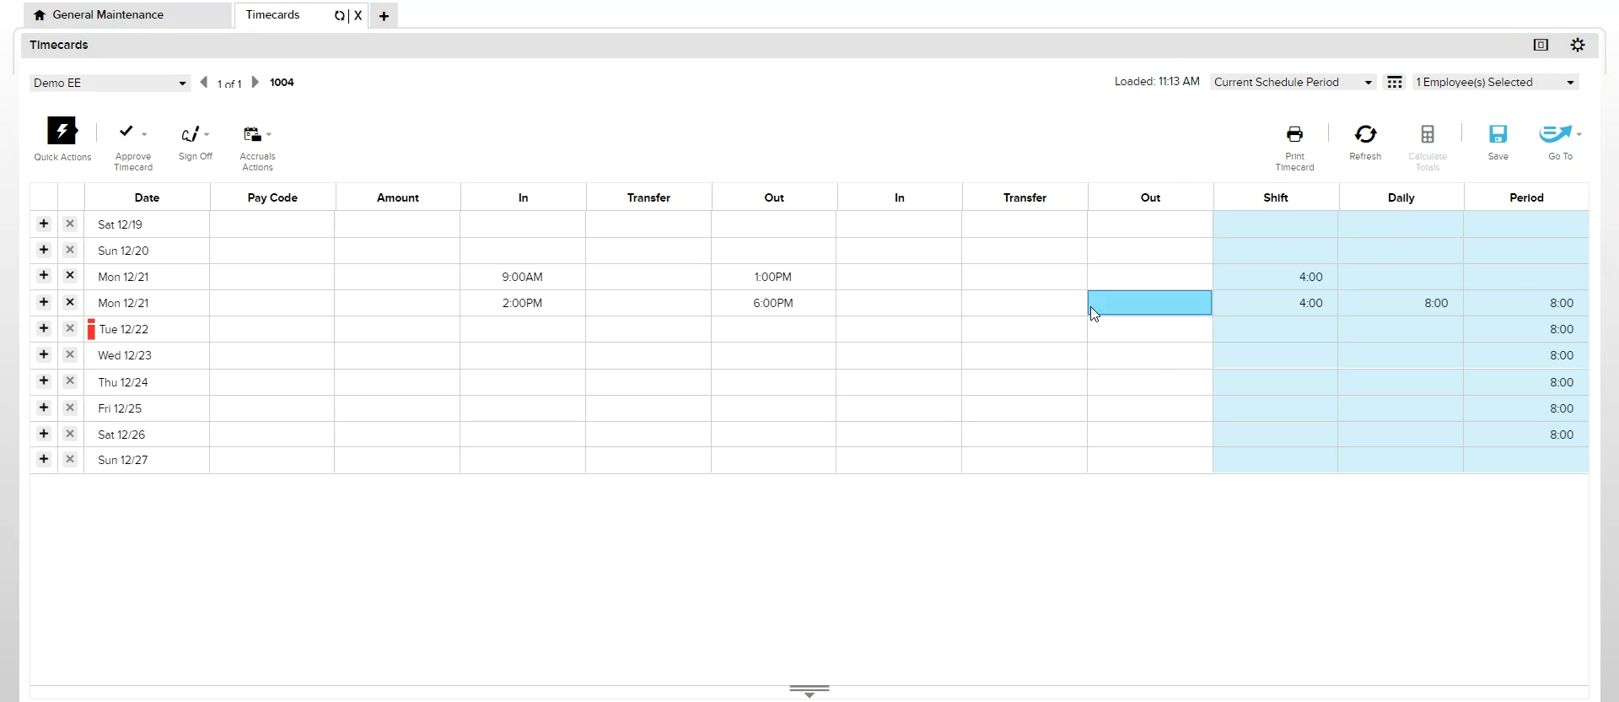
left_click(121, 23)
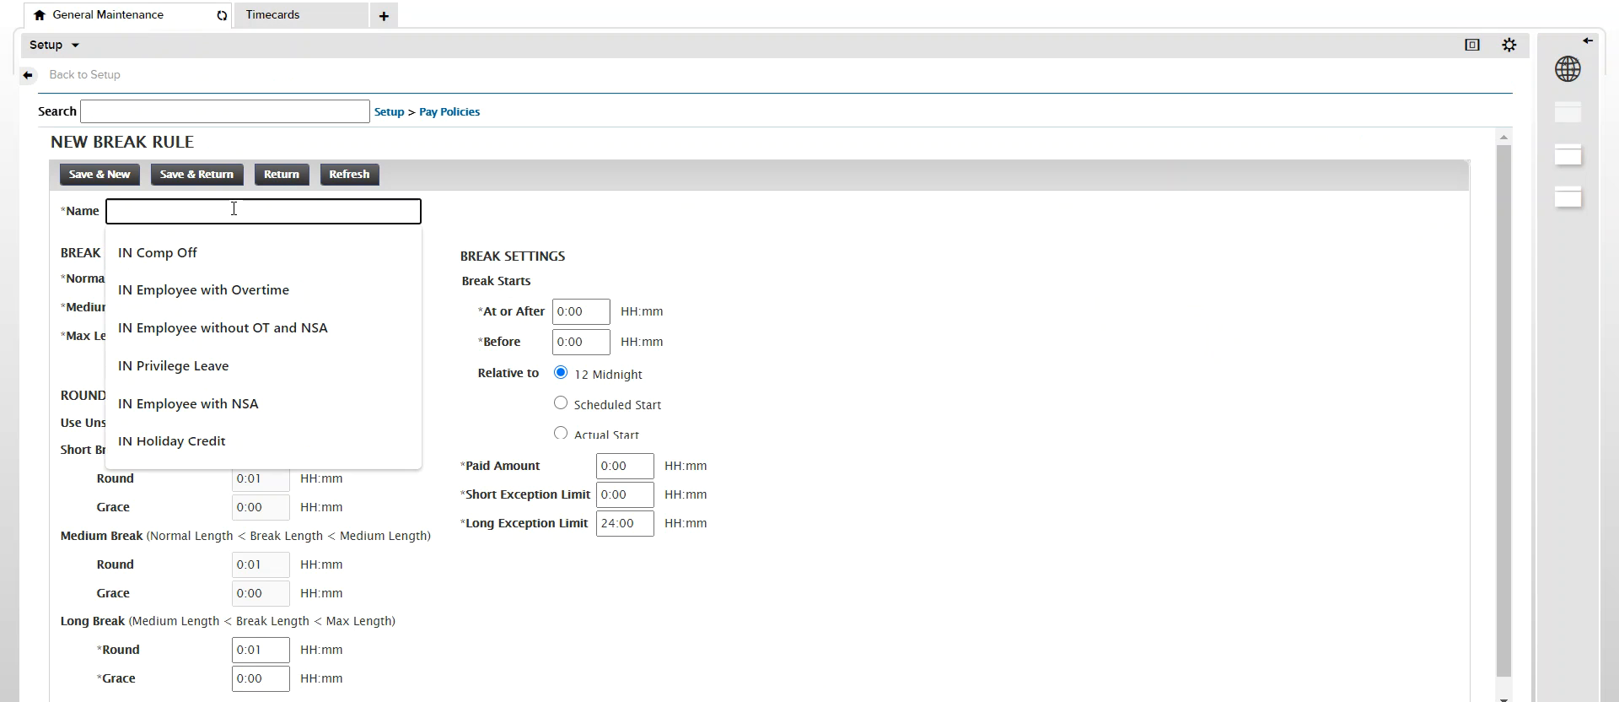
left_click(464, 187)
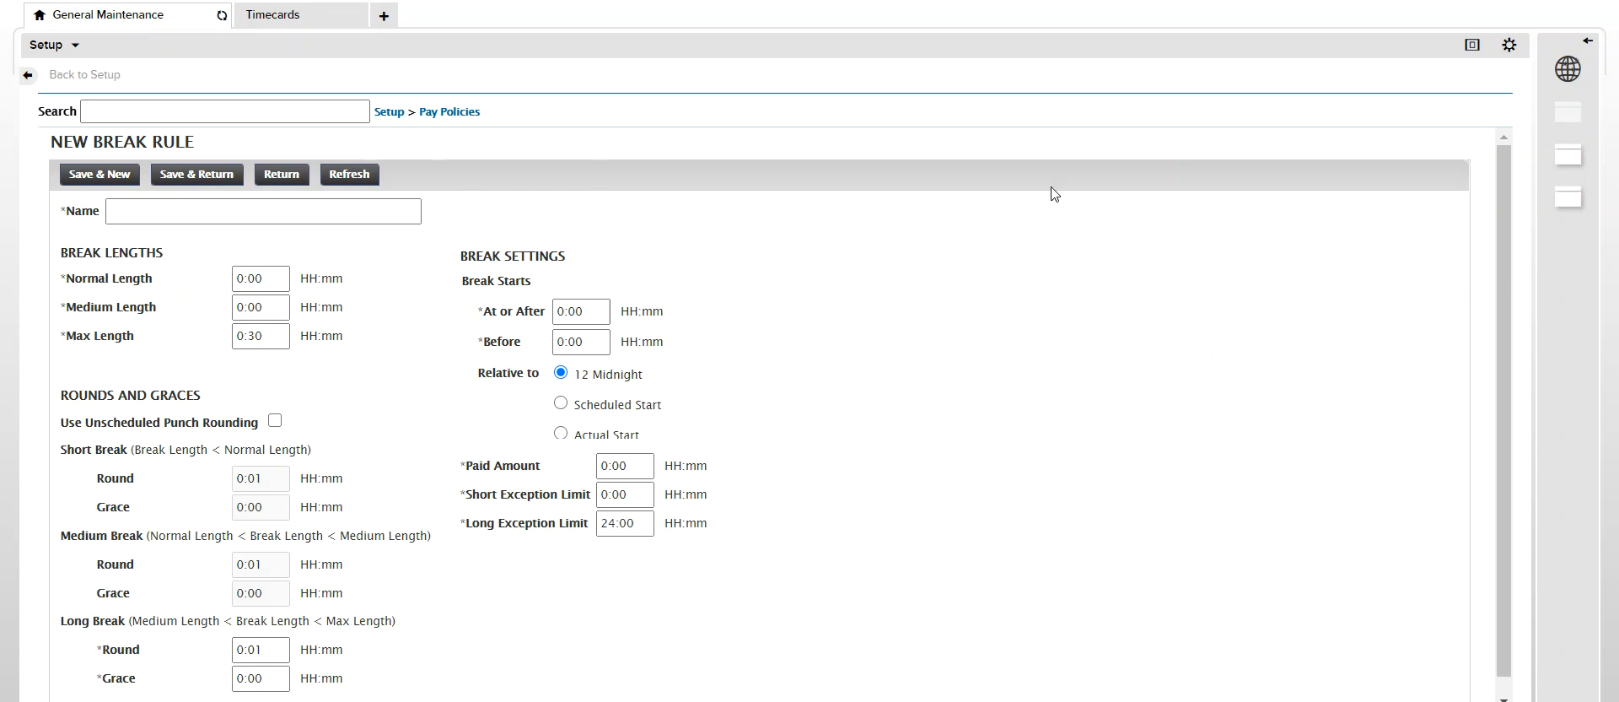
left_click_drag(1510, 274, 1509, 295)
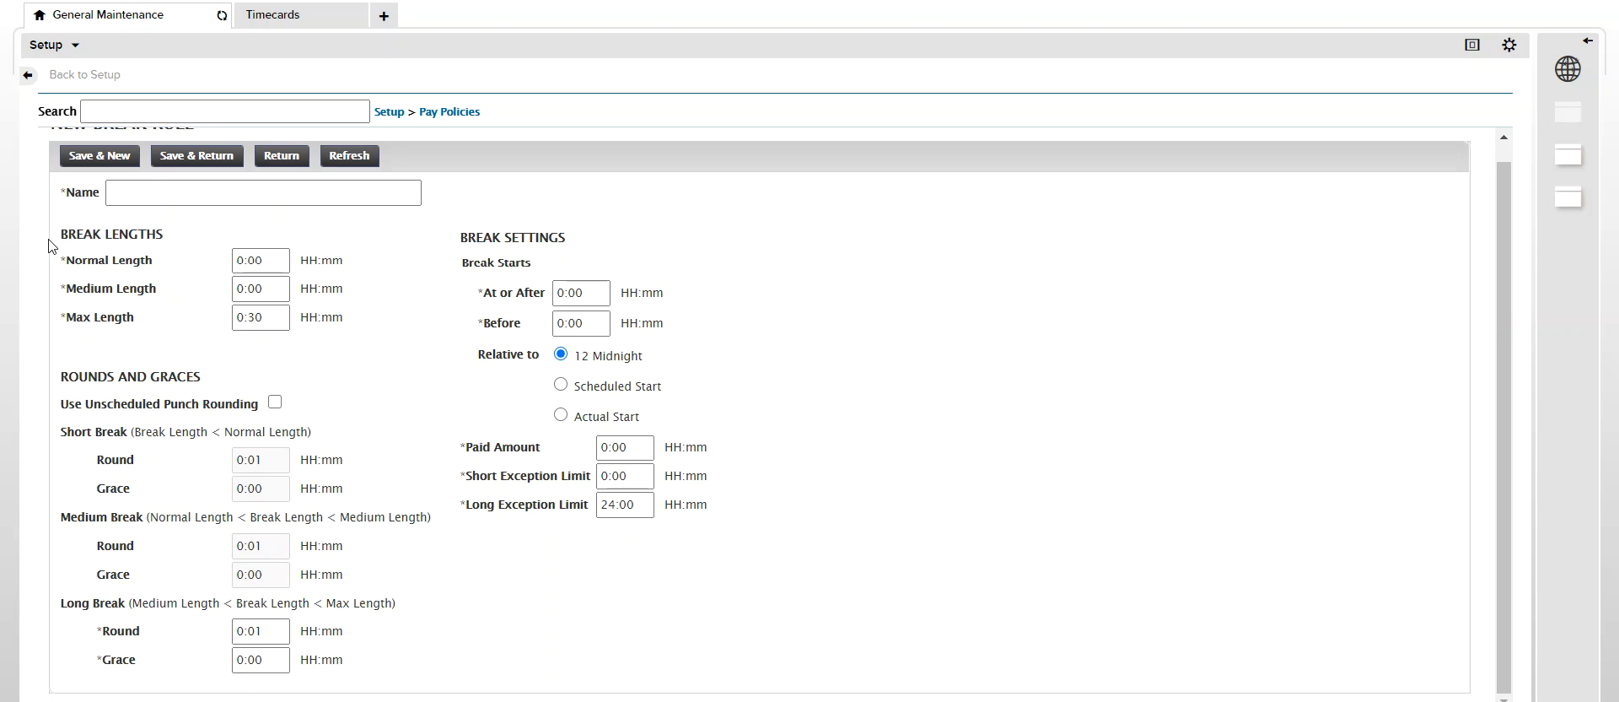
left_click(124, 198)
type("Br")
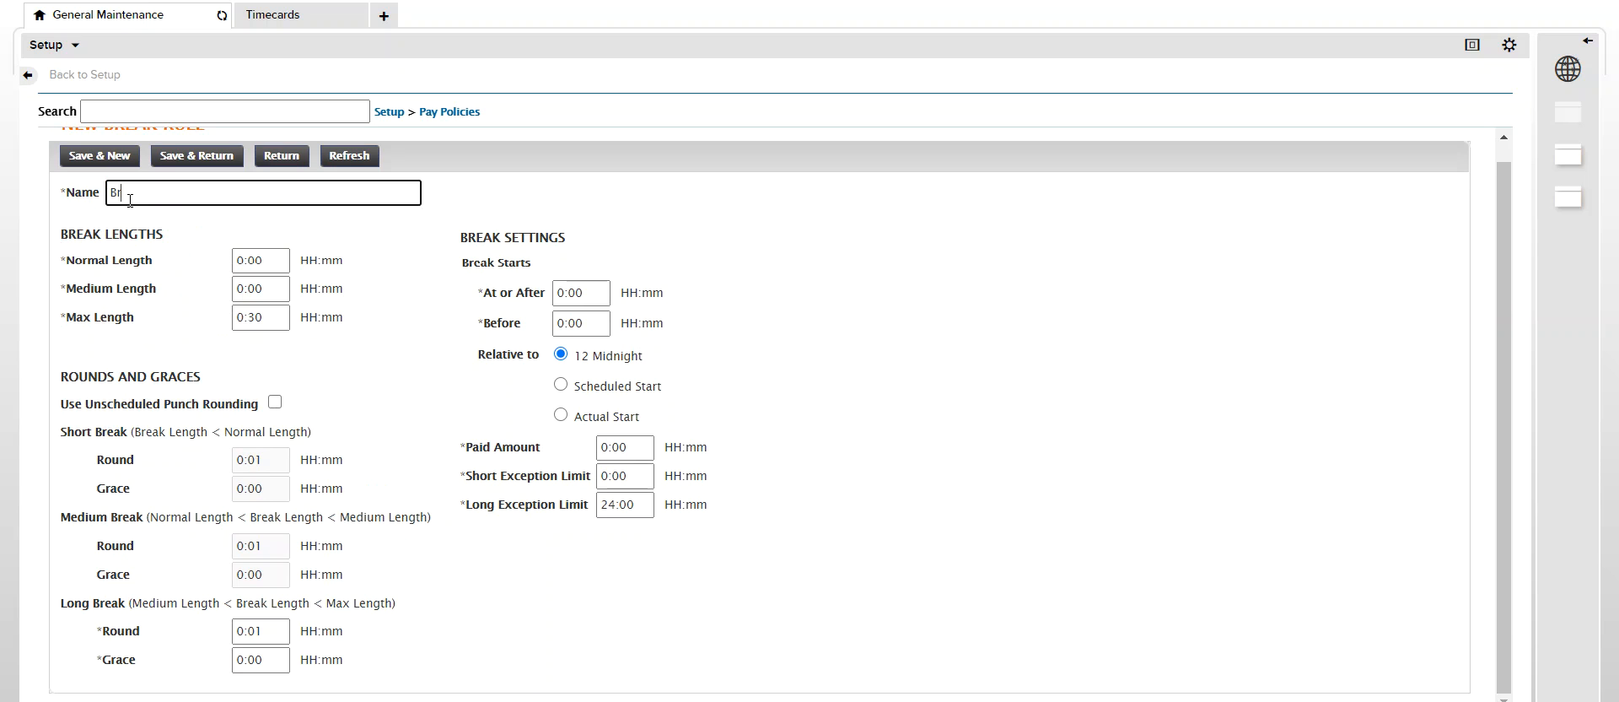
type("eak Rule Demo")
left_click_drag(60, 236, 175, 246)
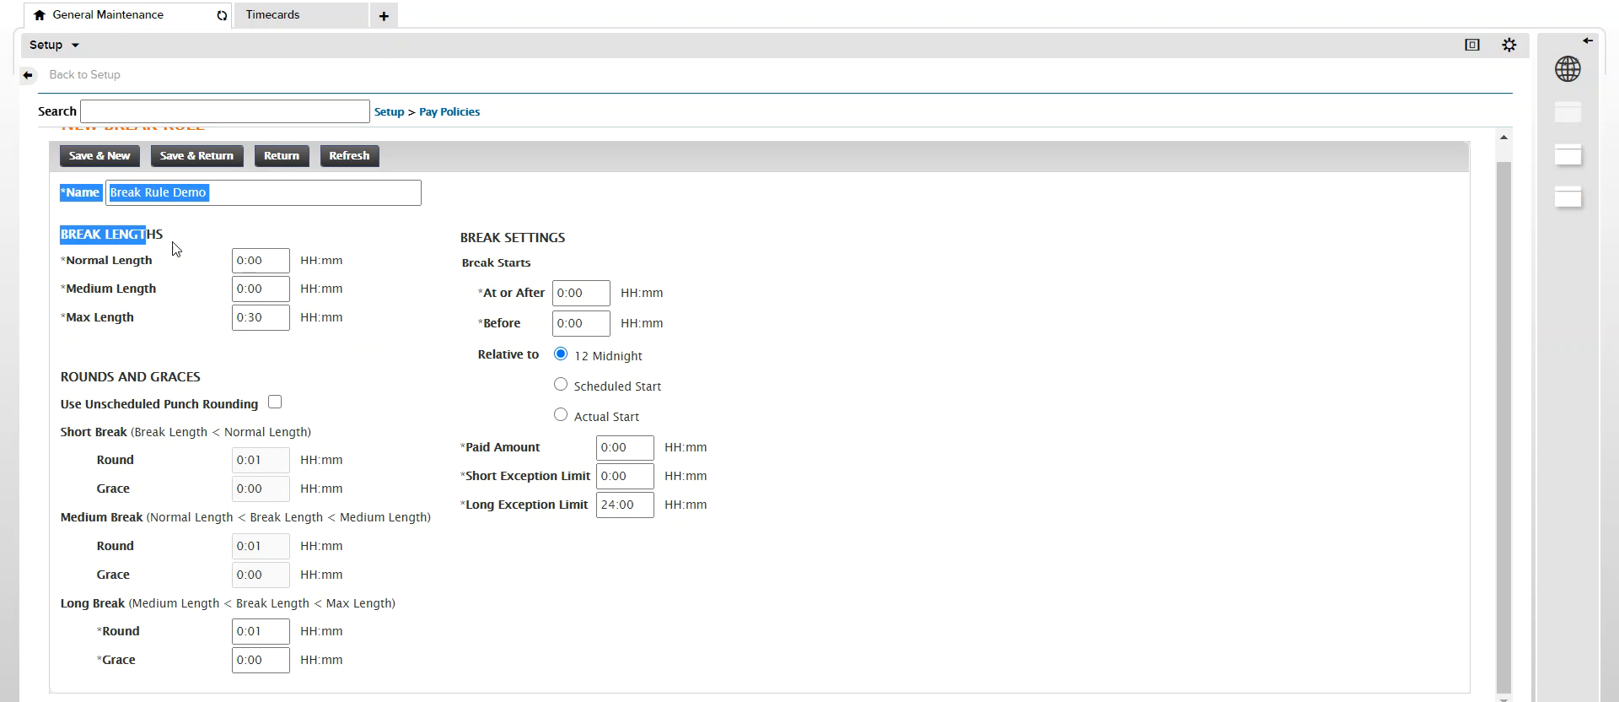
left_click(177, 249)
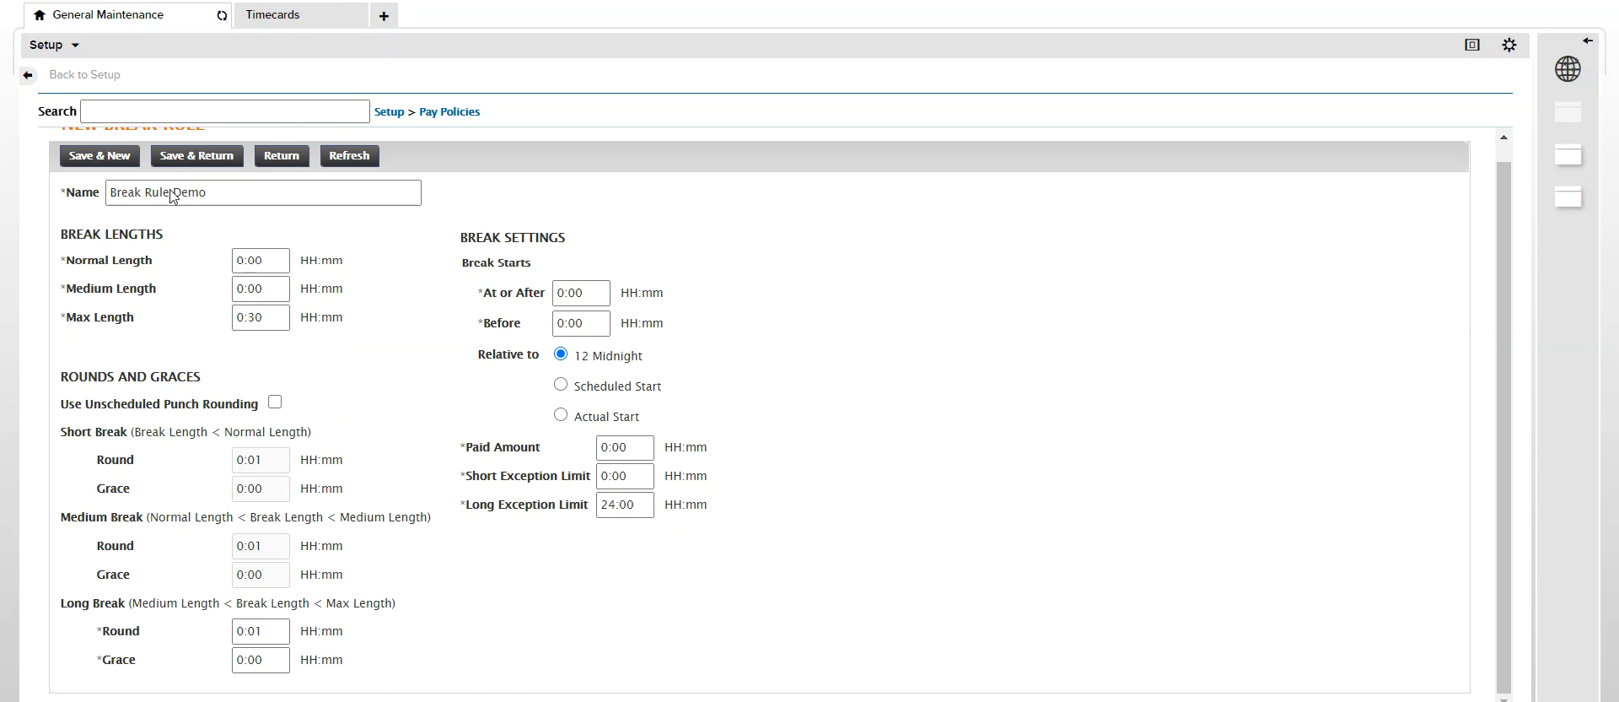
Set the break rule's Normal Length to 1:00 and its Max Length to 1:30
left_click(324, 17)
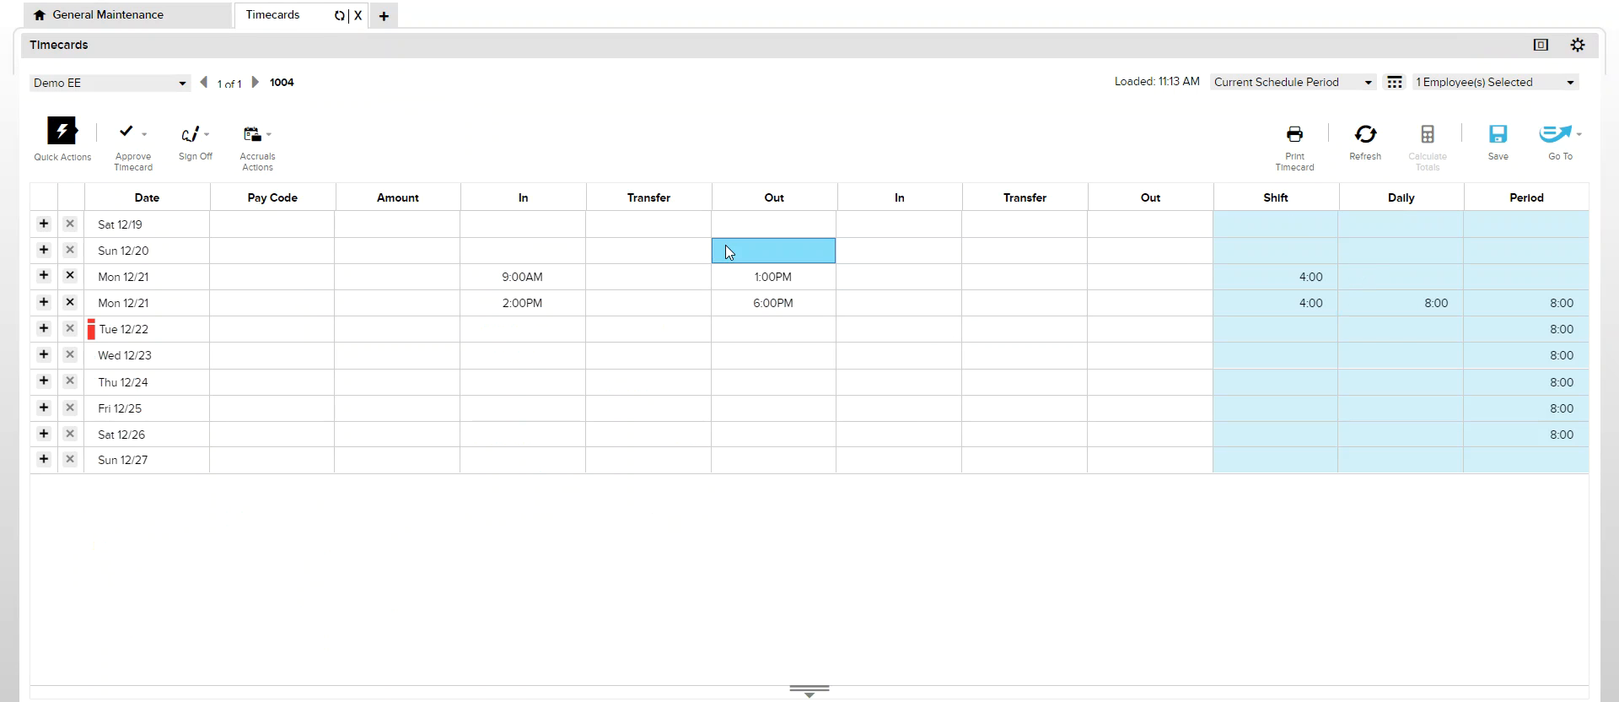
left_click(109, 16)
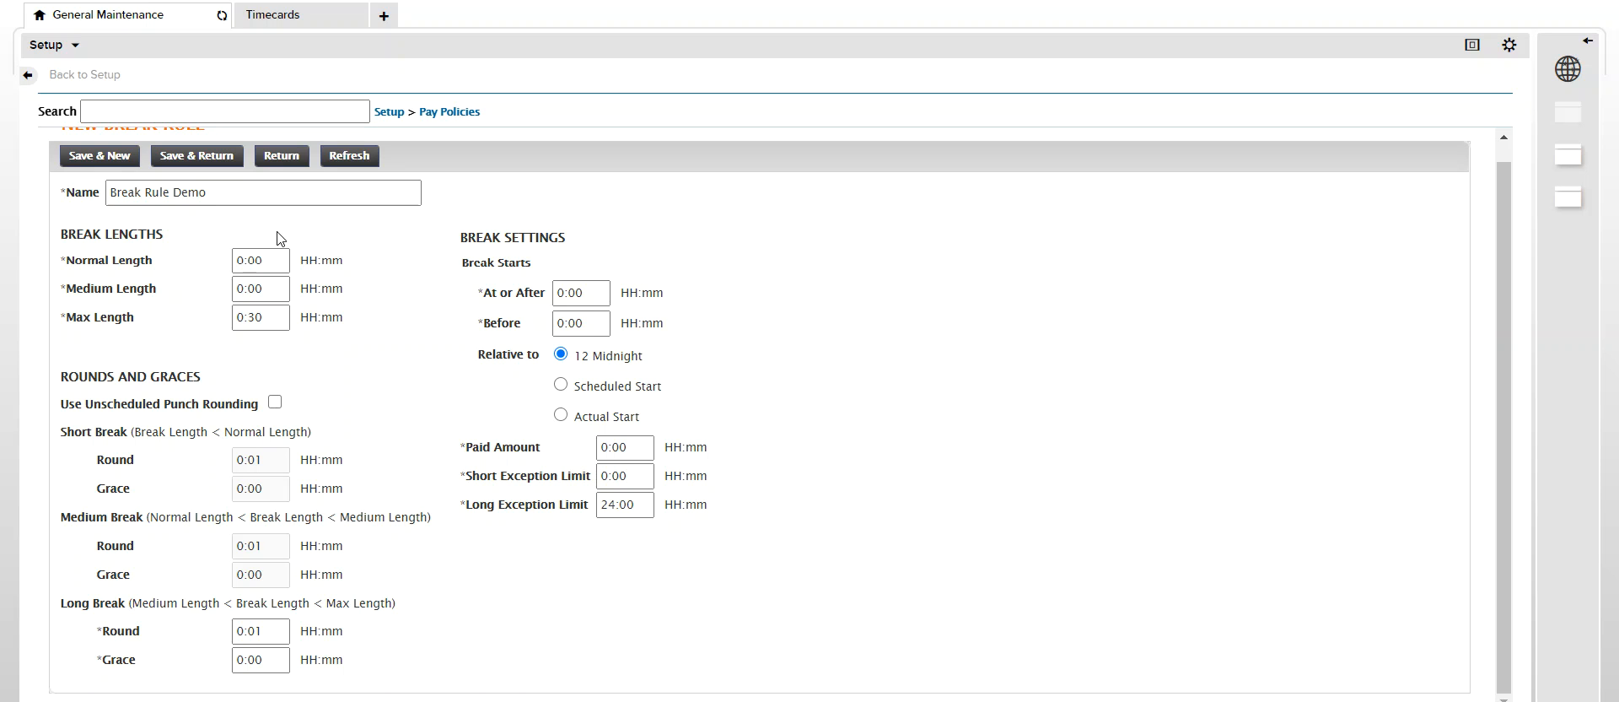
left_click_drag(244, 258, 231, 258)
left_click(234, 260)
left_click_drag(242, 317, 200, 326)
type("1")
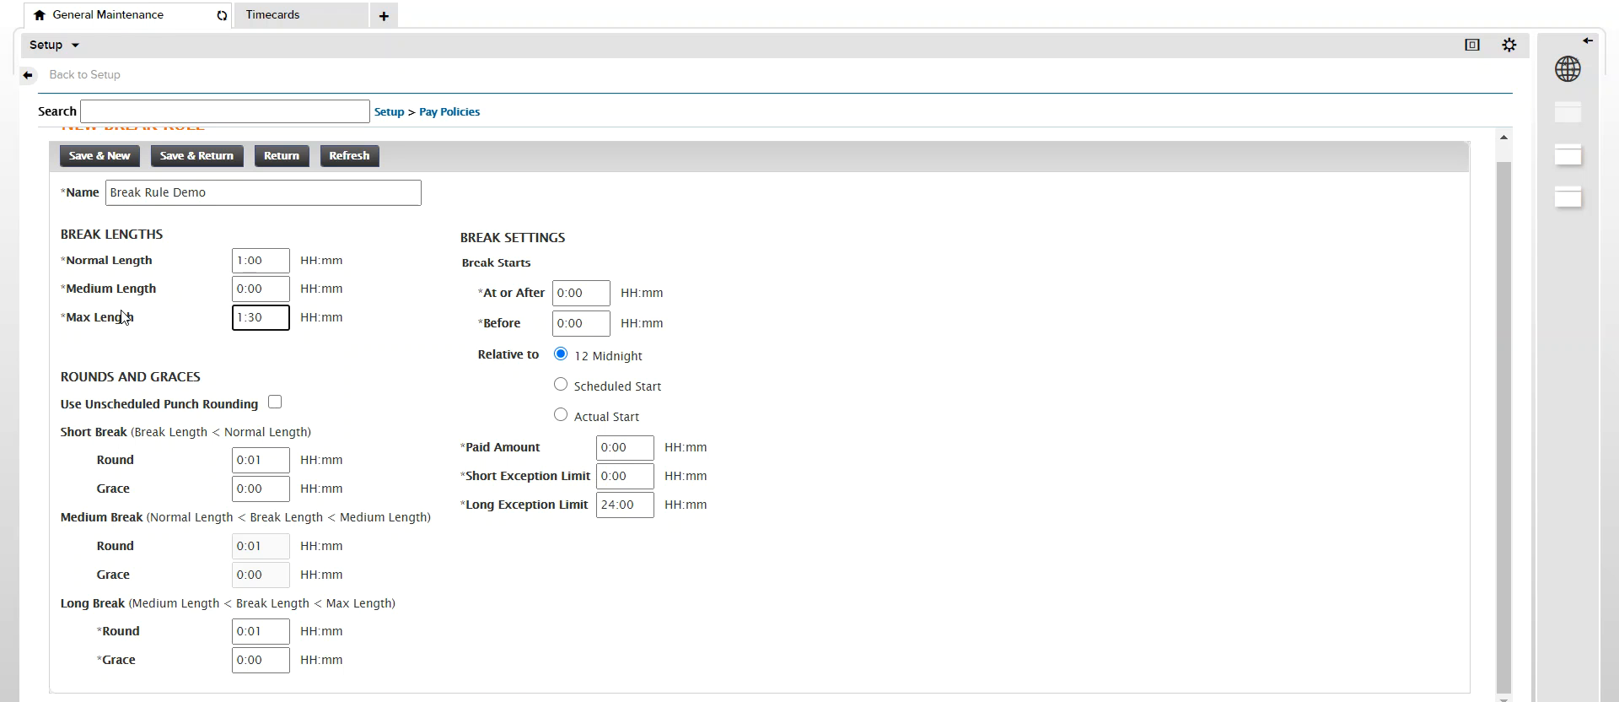
Review Monday's punches in the timecard, and save the new break rule, returning to the break rules list
left_click(308, 17)
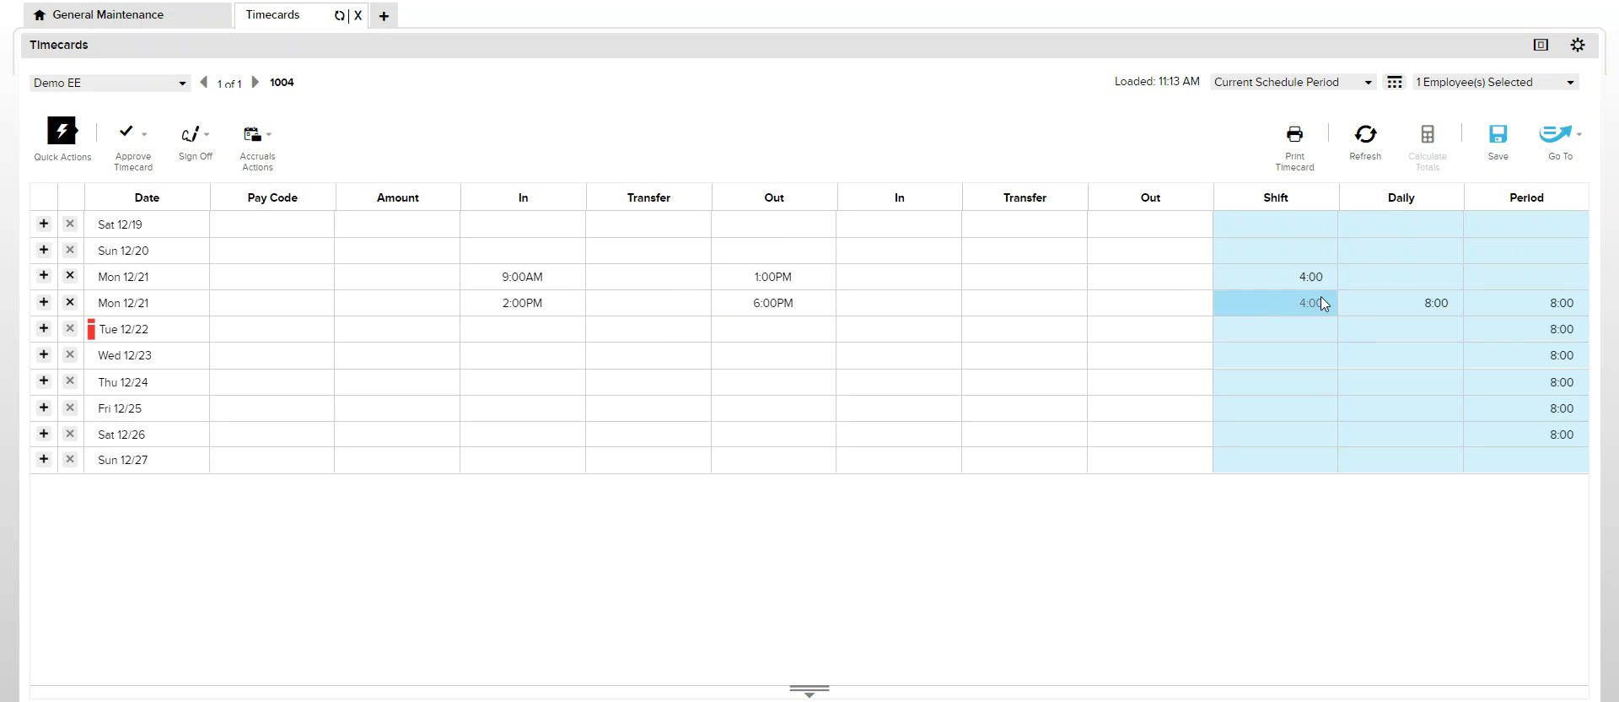
left_click(159, 24)
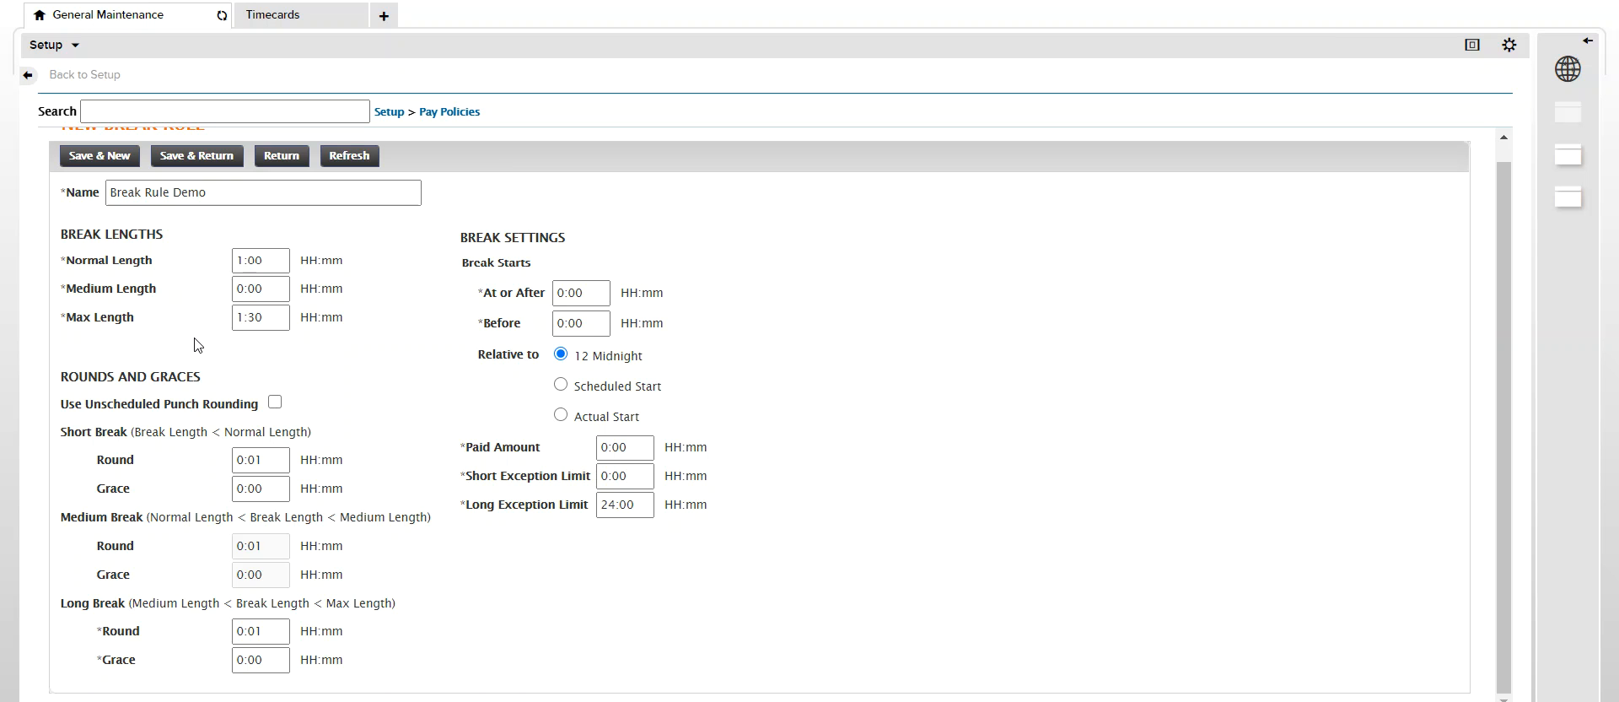
left_click(259, 324)
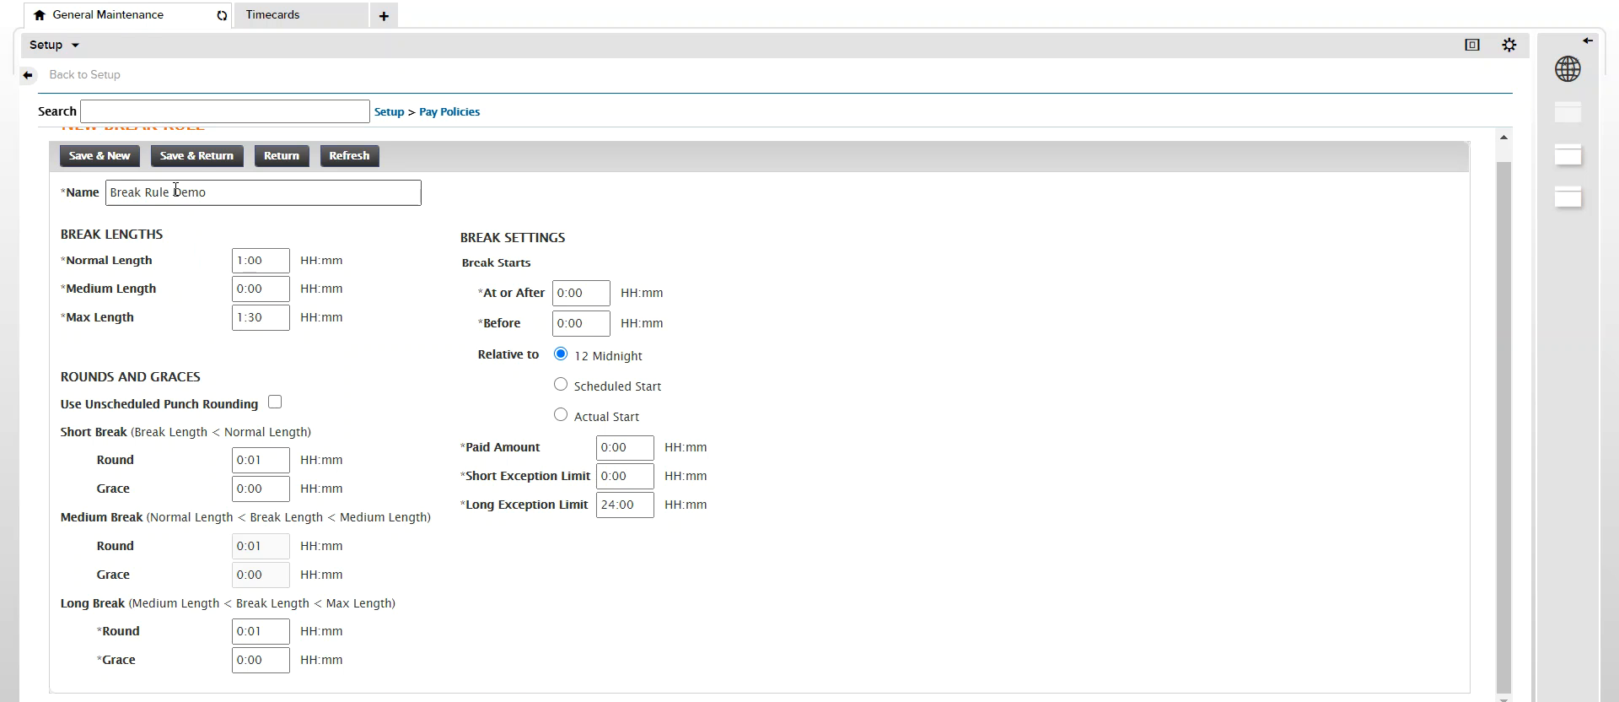
left_click(202, 162)
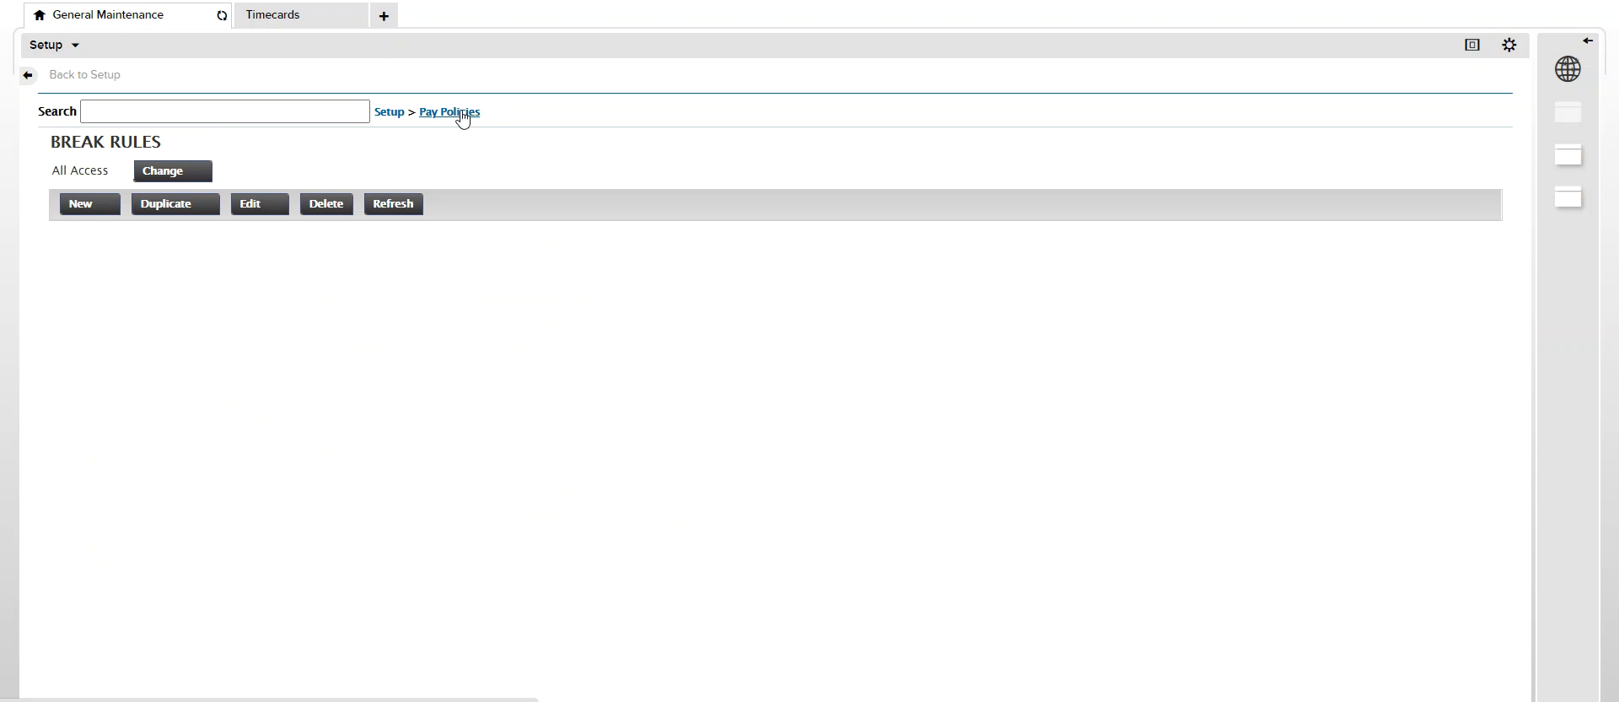
Open the Demo work rule for editing and add Break Rule Demo to its selected breaks
mouse_move(453, 113)
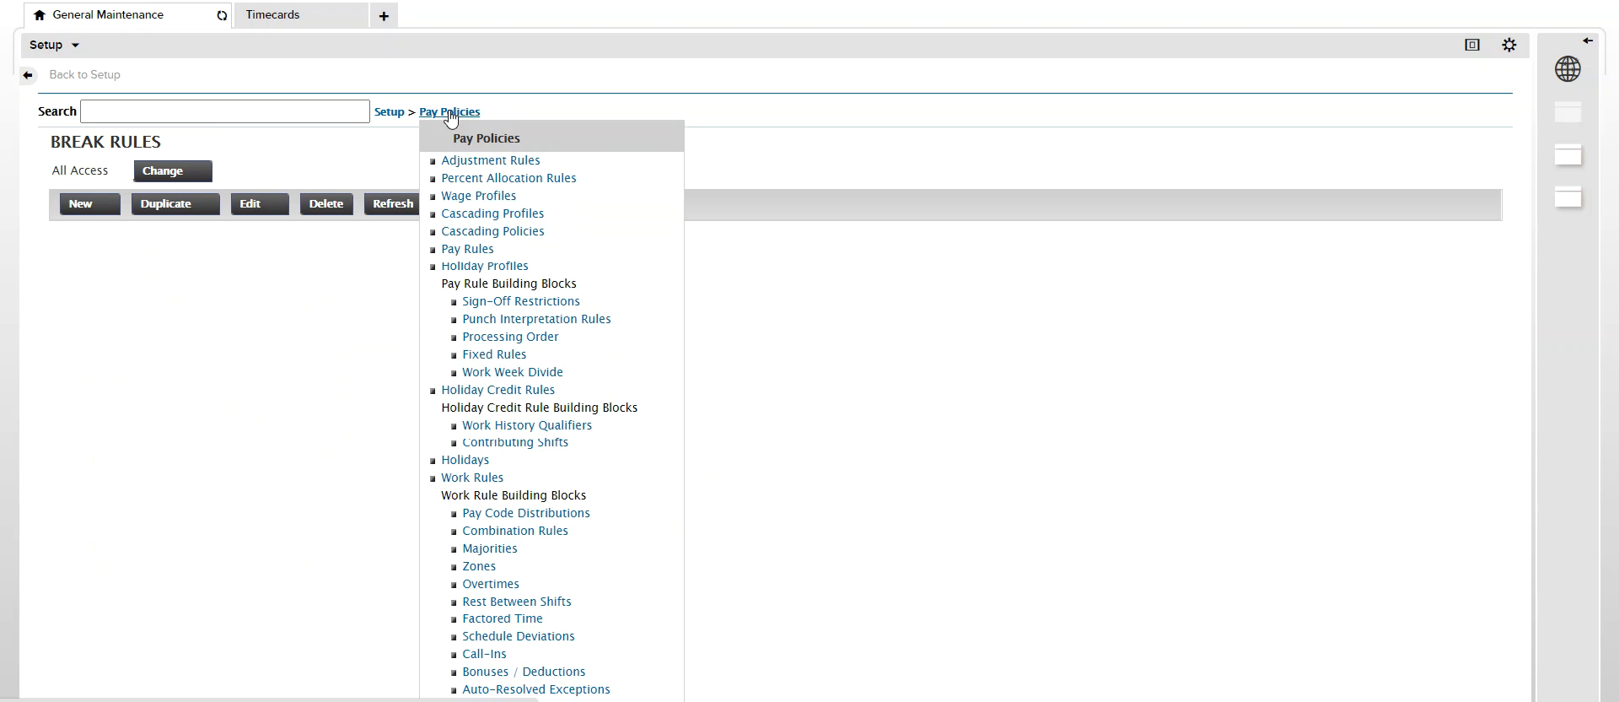
left_click(446, 478)
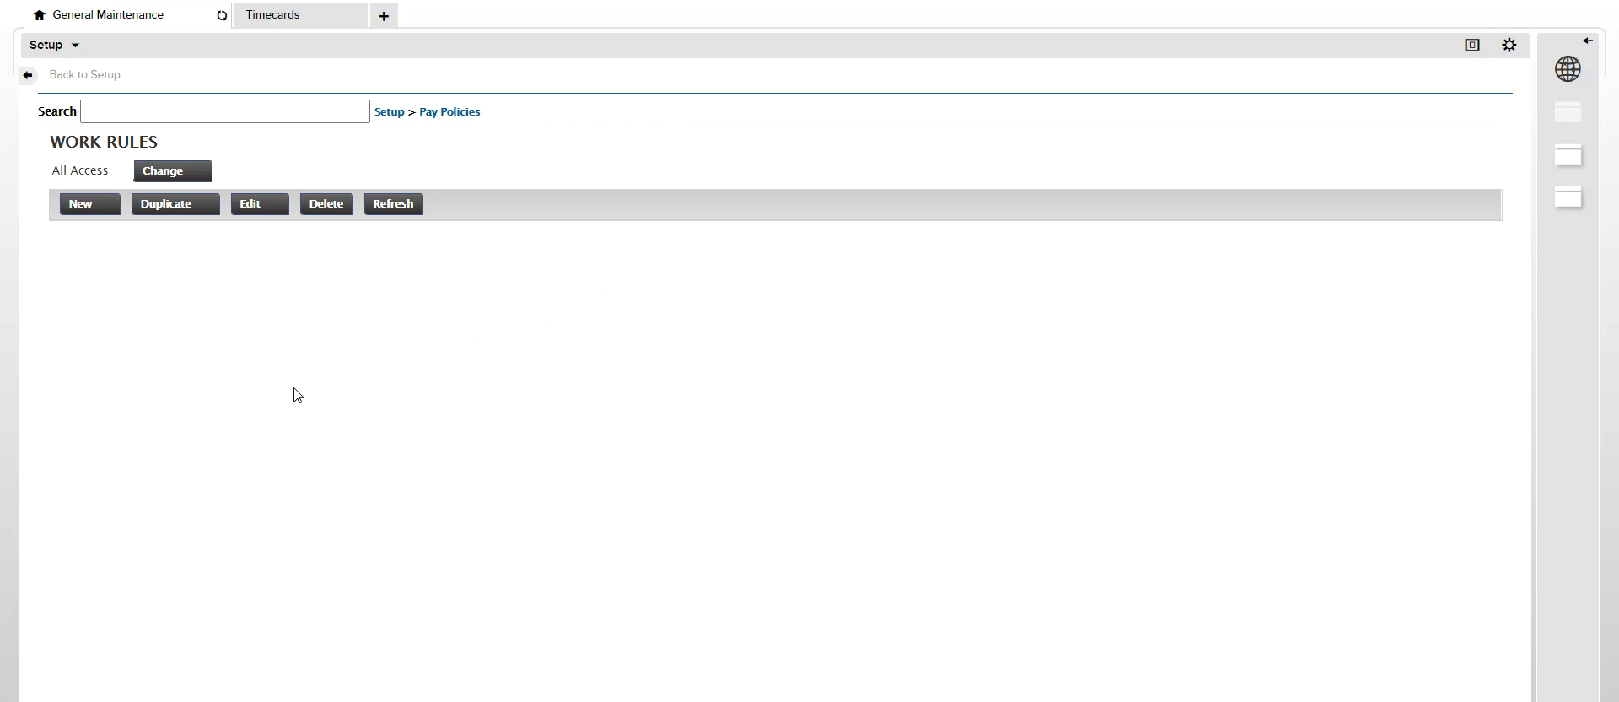
left_click(118, 297)
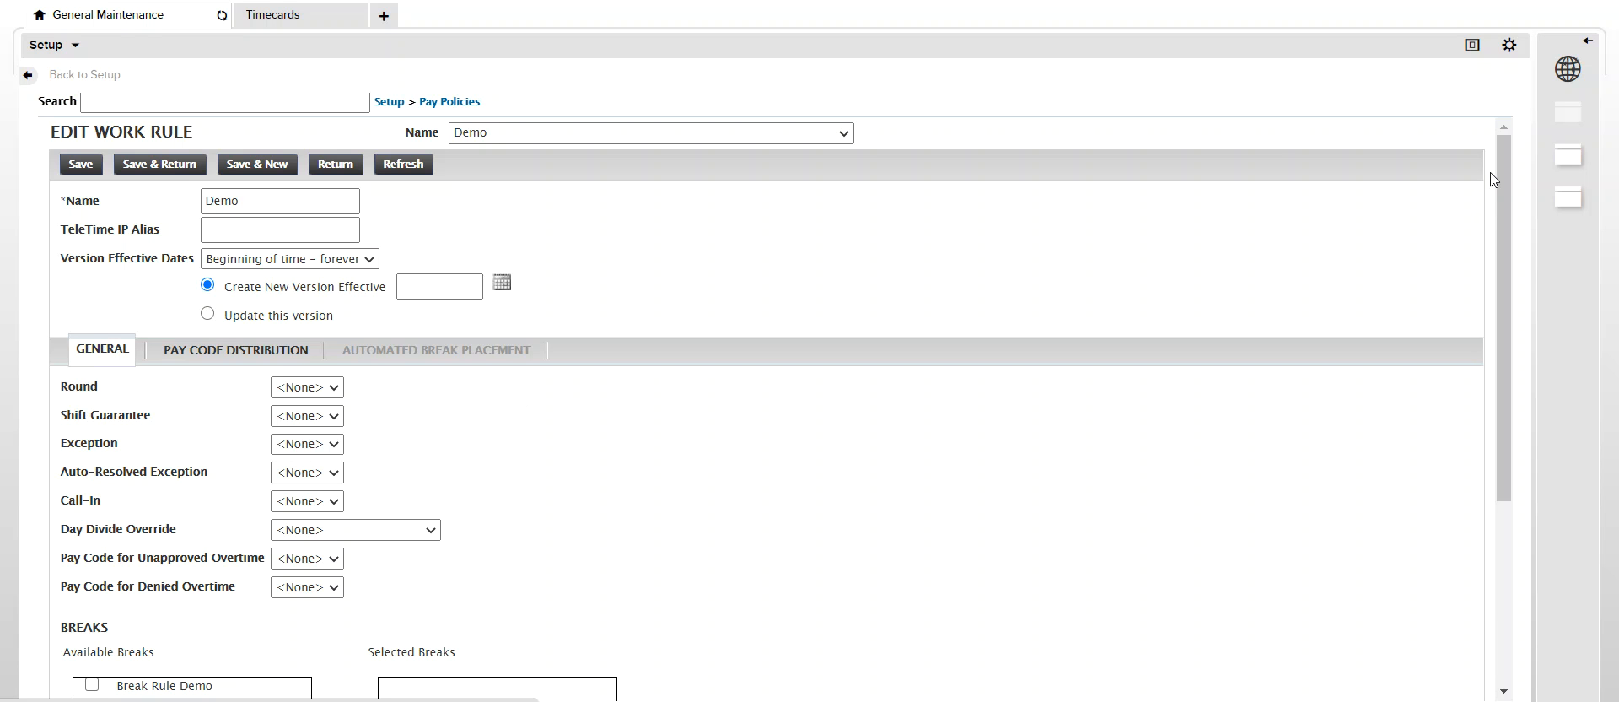
left_click_drag(1500, 164, 1464, 290)
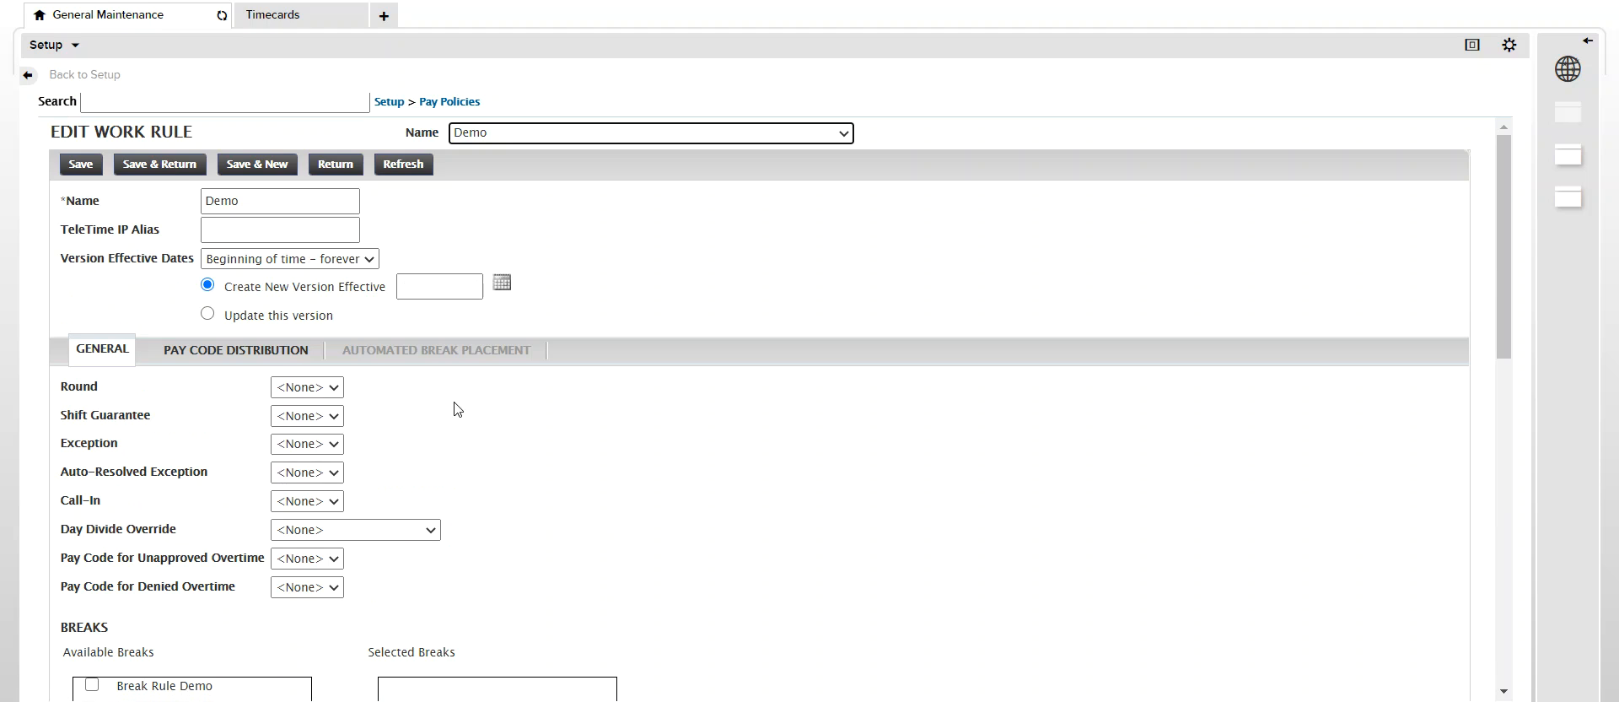
left_click_drag(1499, 243, 1510, 456)
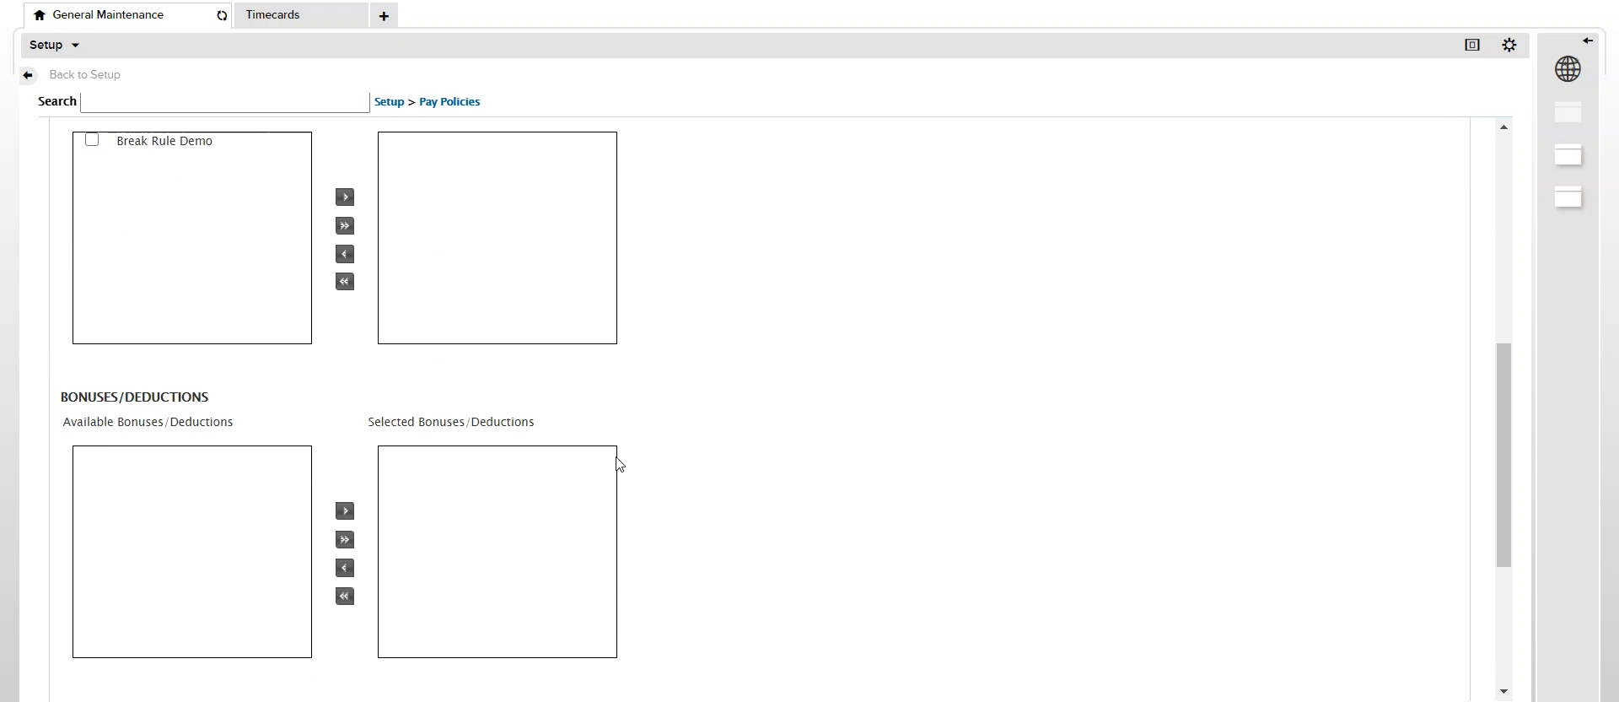
left_click(345, 227)
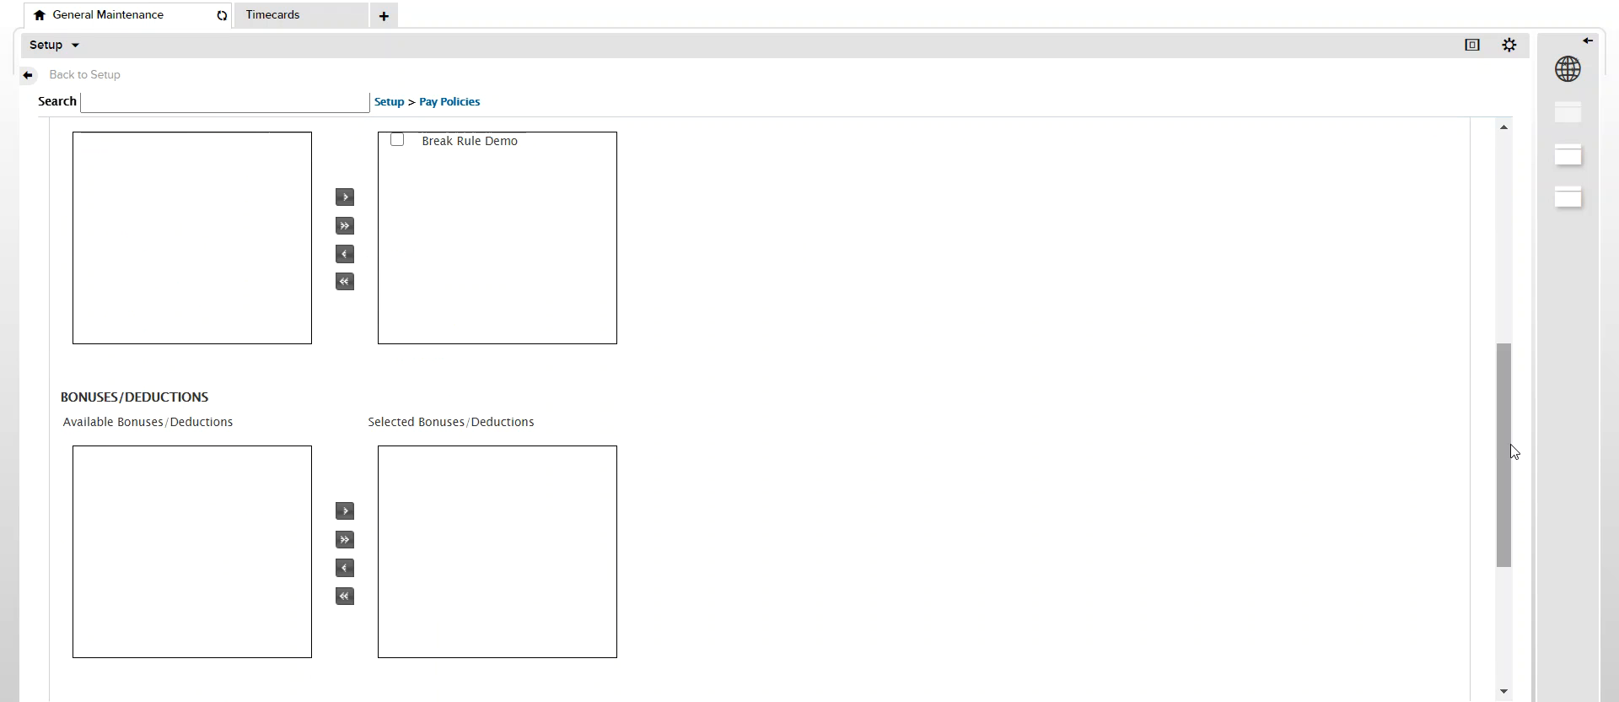
Choose to update the existing version of the Demo work rule and save it
left_click_drag(1503, 452, 1500, 293)
left_click(208, 313)
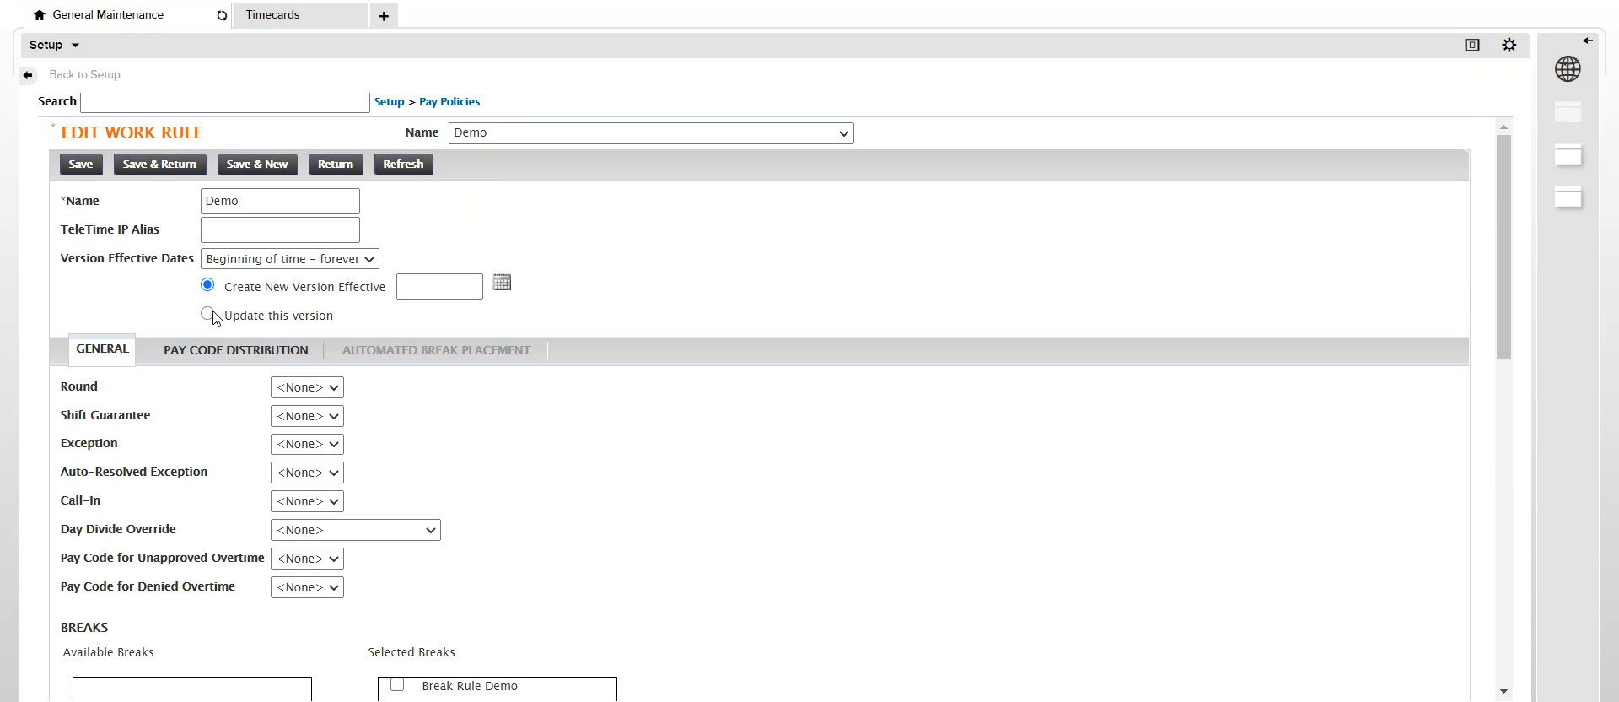
left_click(80, 166)
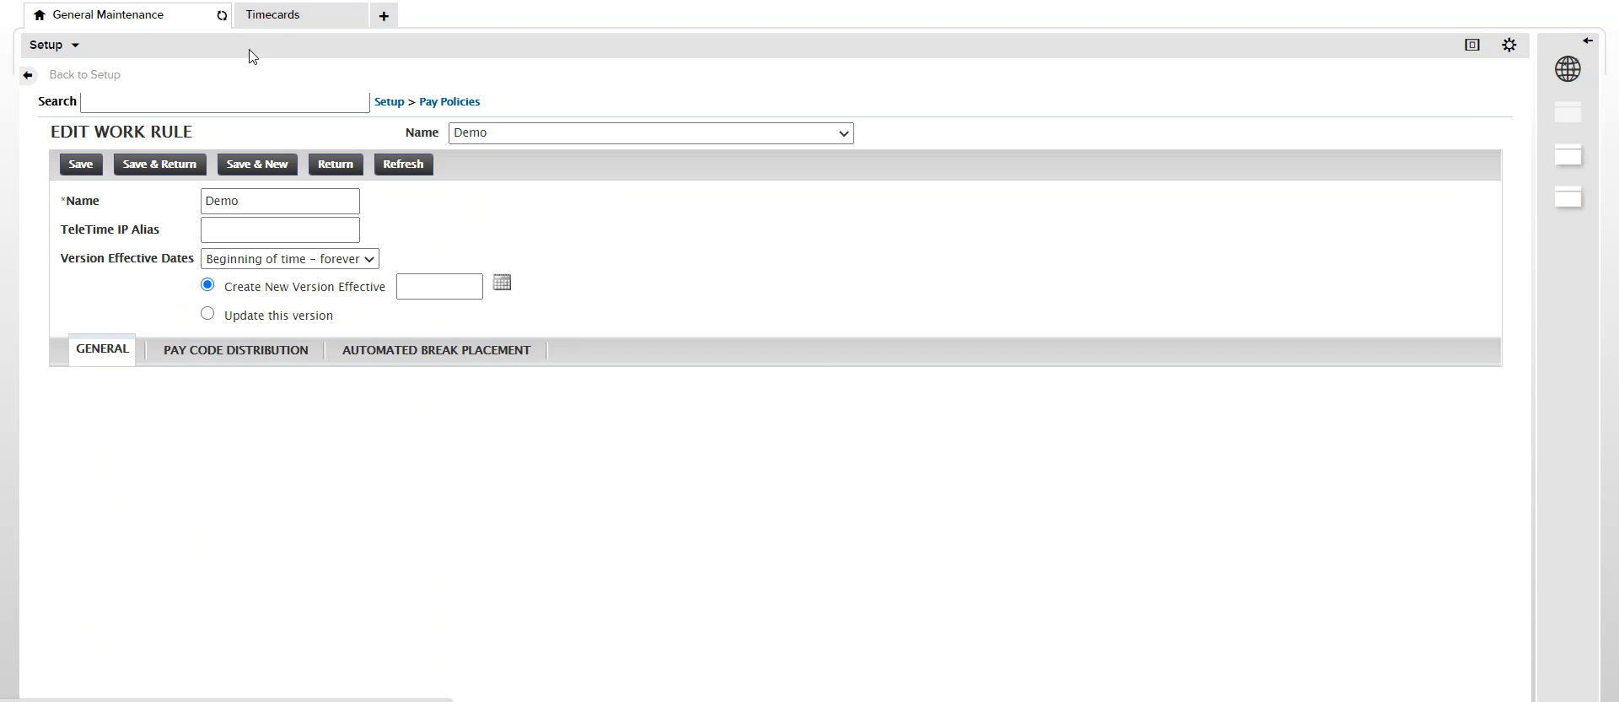
Save the employee's timecard so that Monday's punches are recalculated with the updated Demo work rule
left_click(287, 19)
left_click(933, 276)
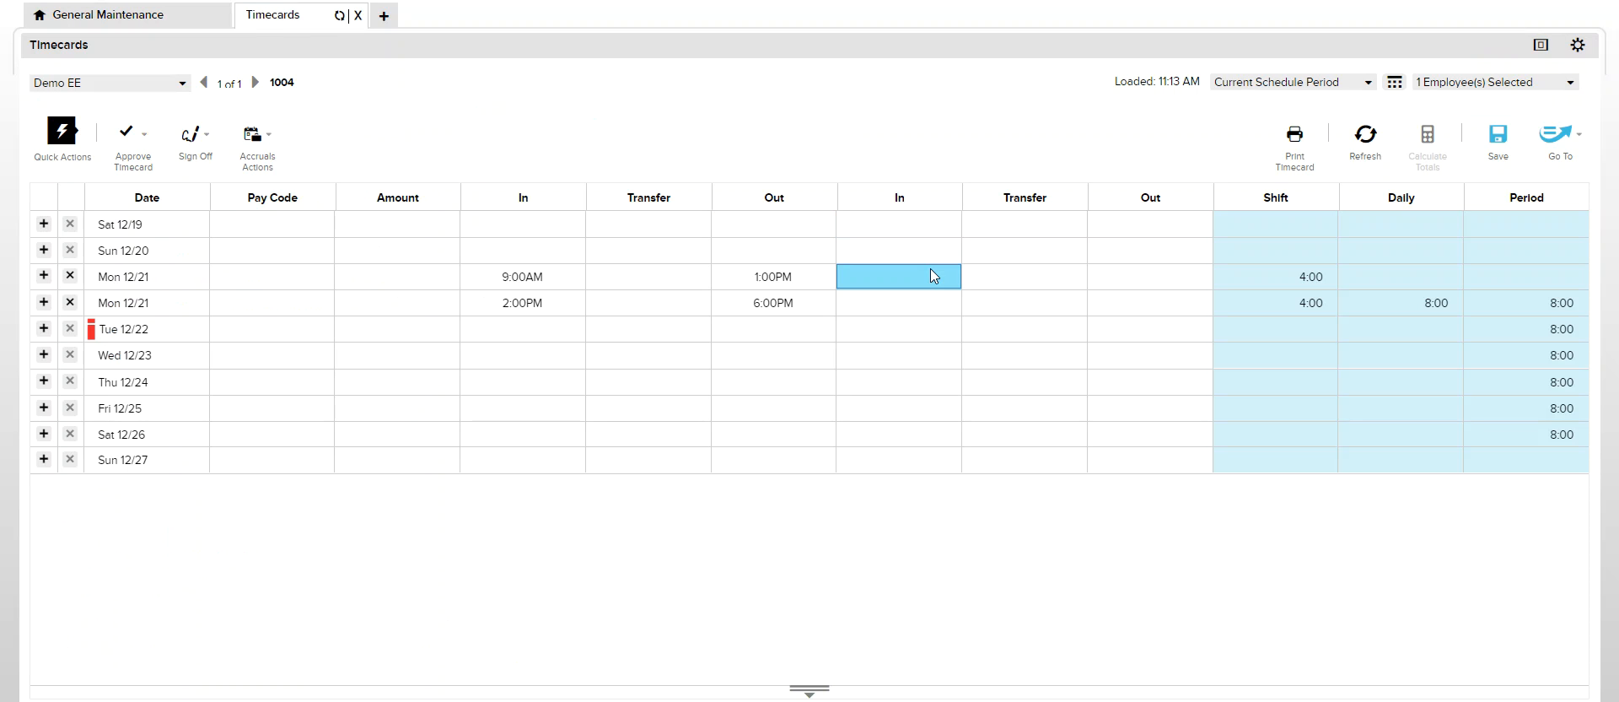
left_click(1493, 157)
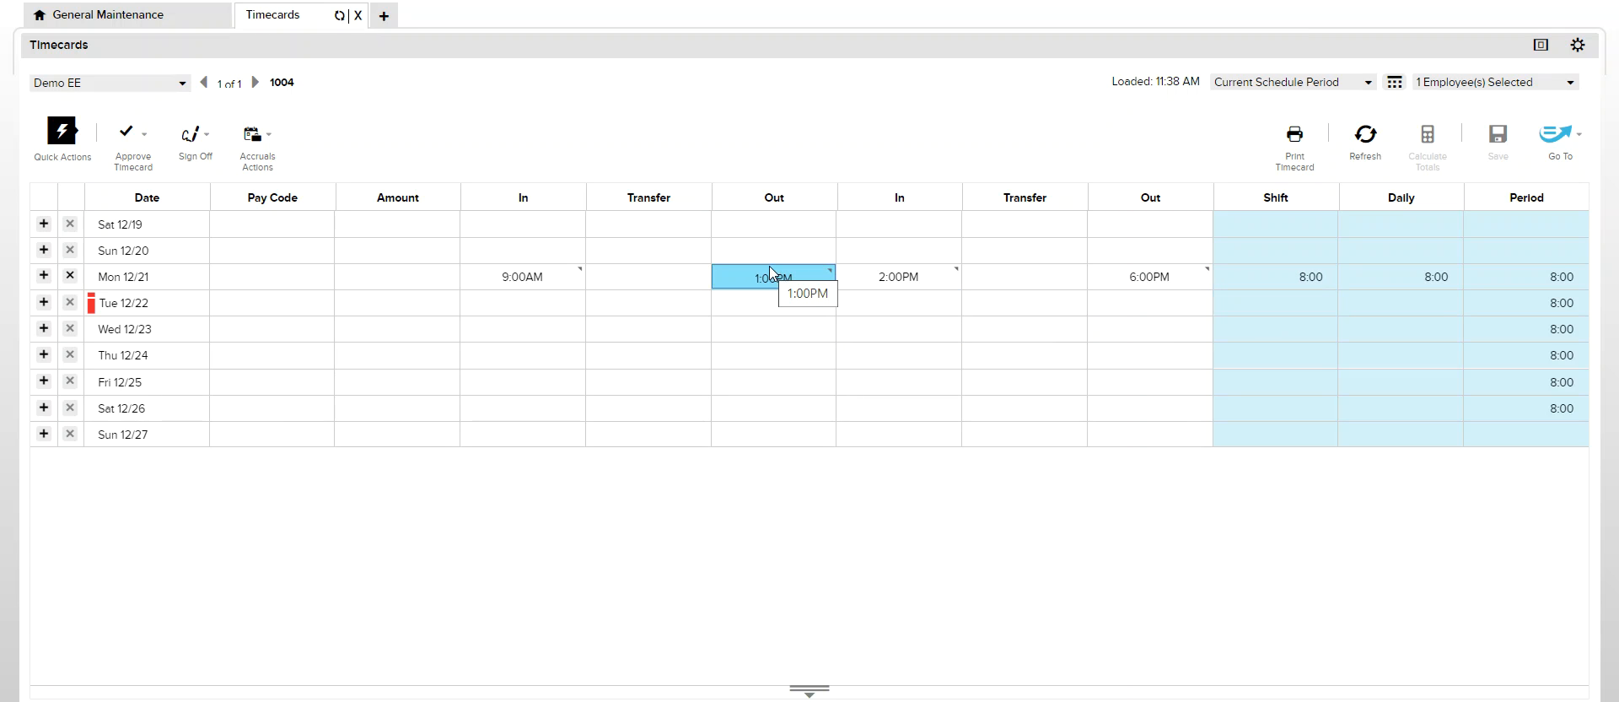
Change Monday's second In punch to 2:35PM and calculate the timecard totals
left_click(899, 285)
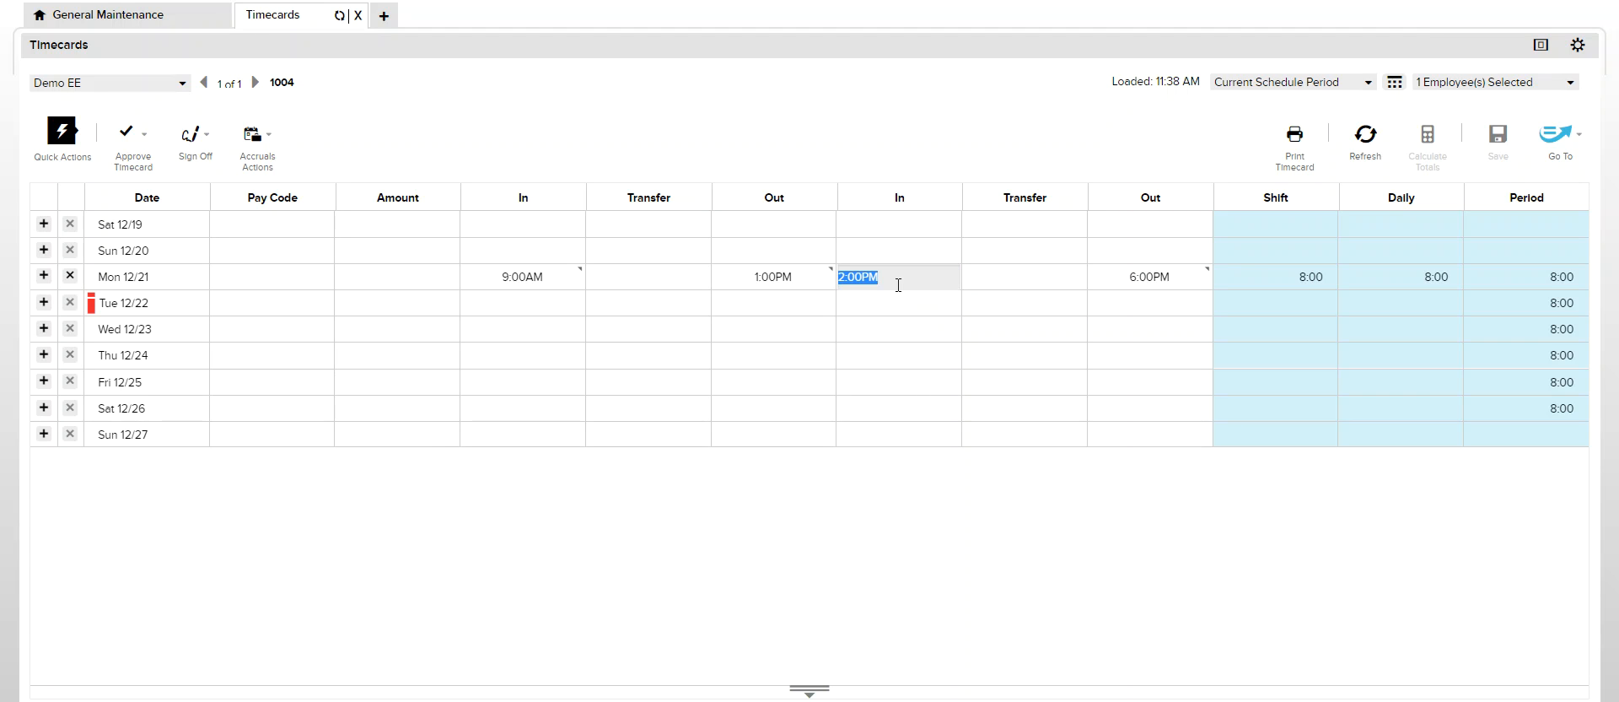
type("235p")
left_click(1011, 135)
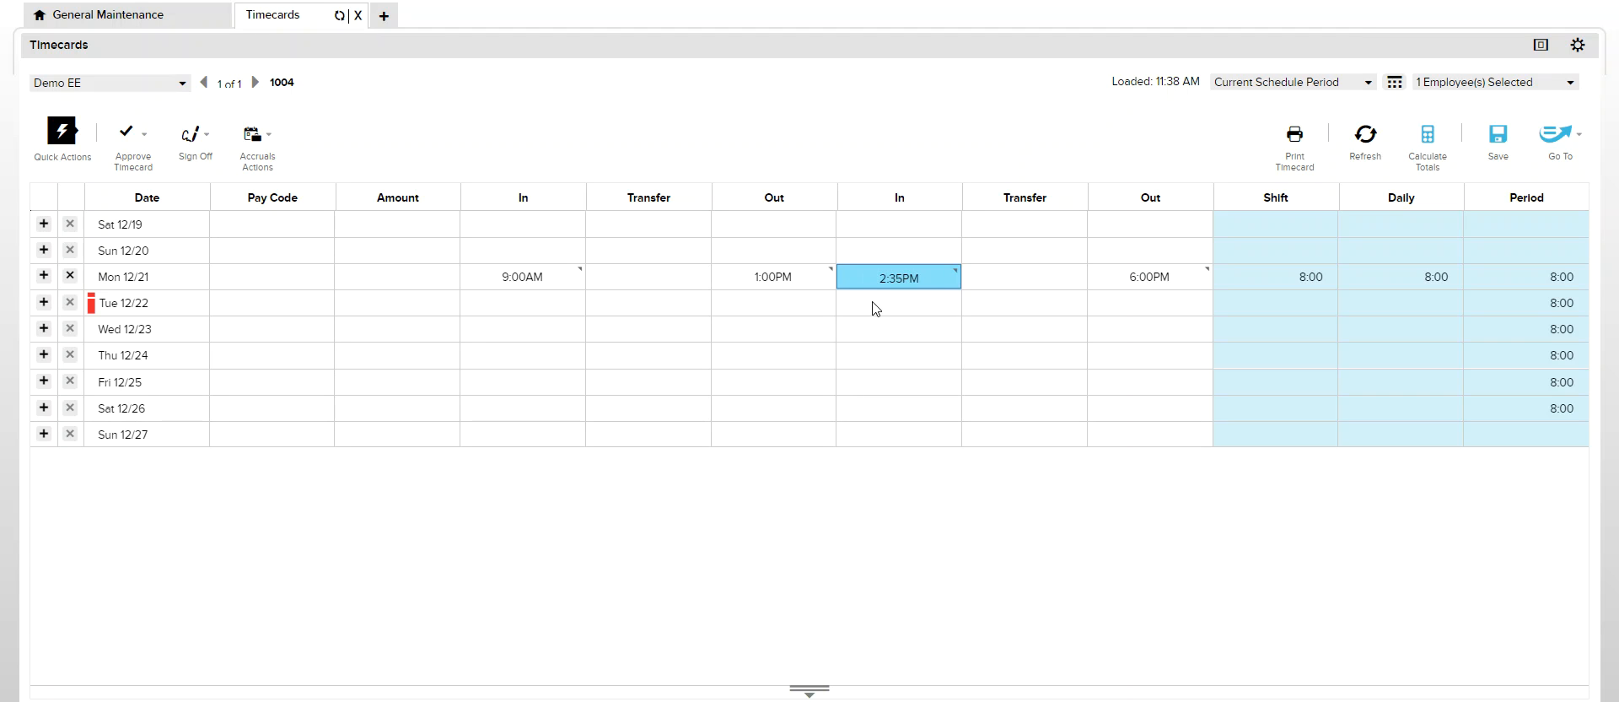
left_click(1417, 165)
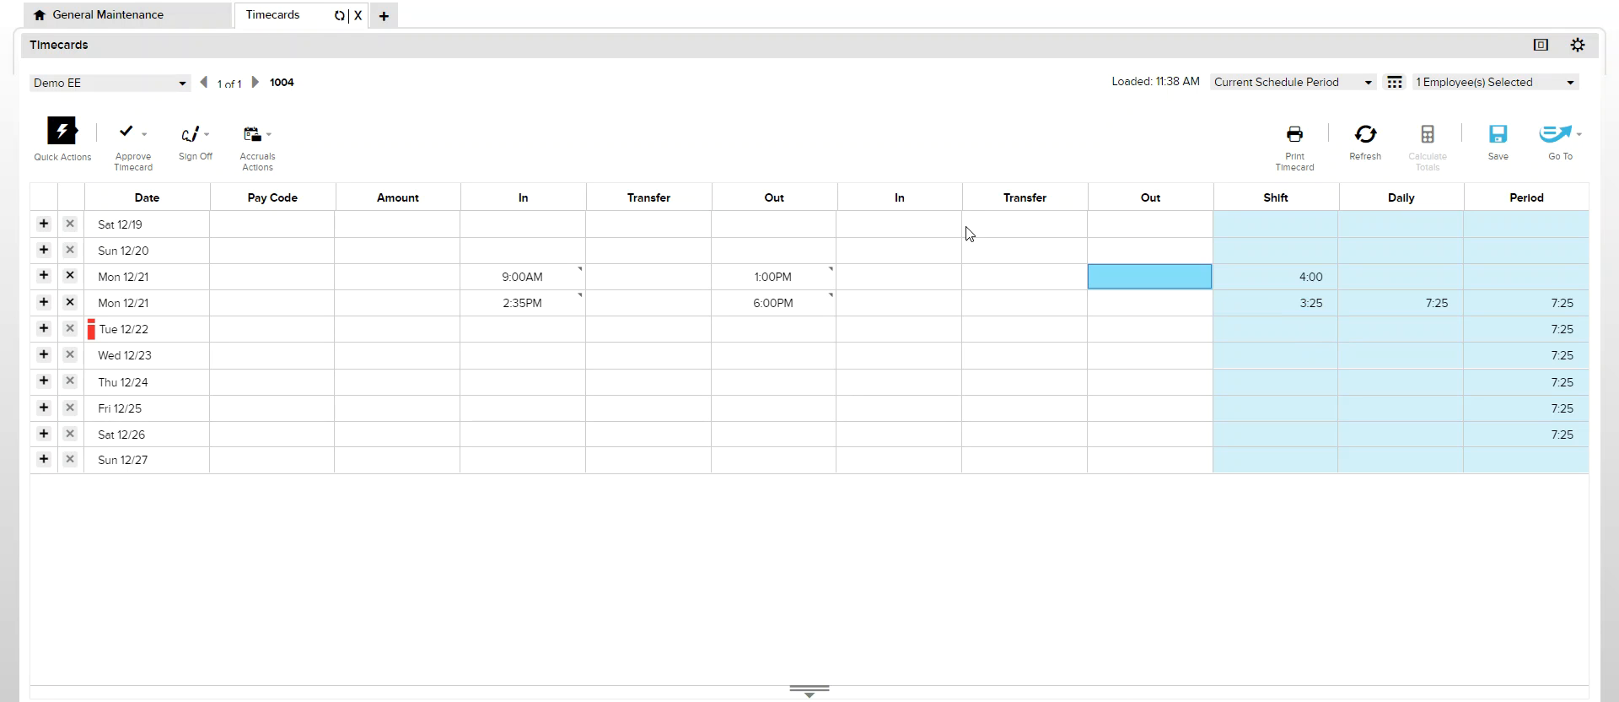
Review Monday's punches in the timecard, and open Break Rule Demo for editing from the Pay Policies breaks list
left_click(157, 20)
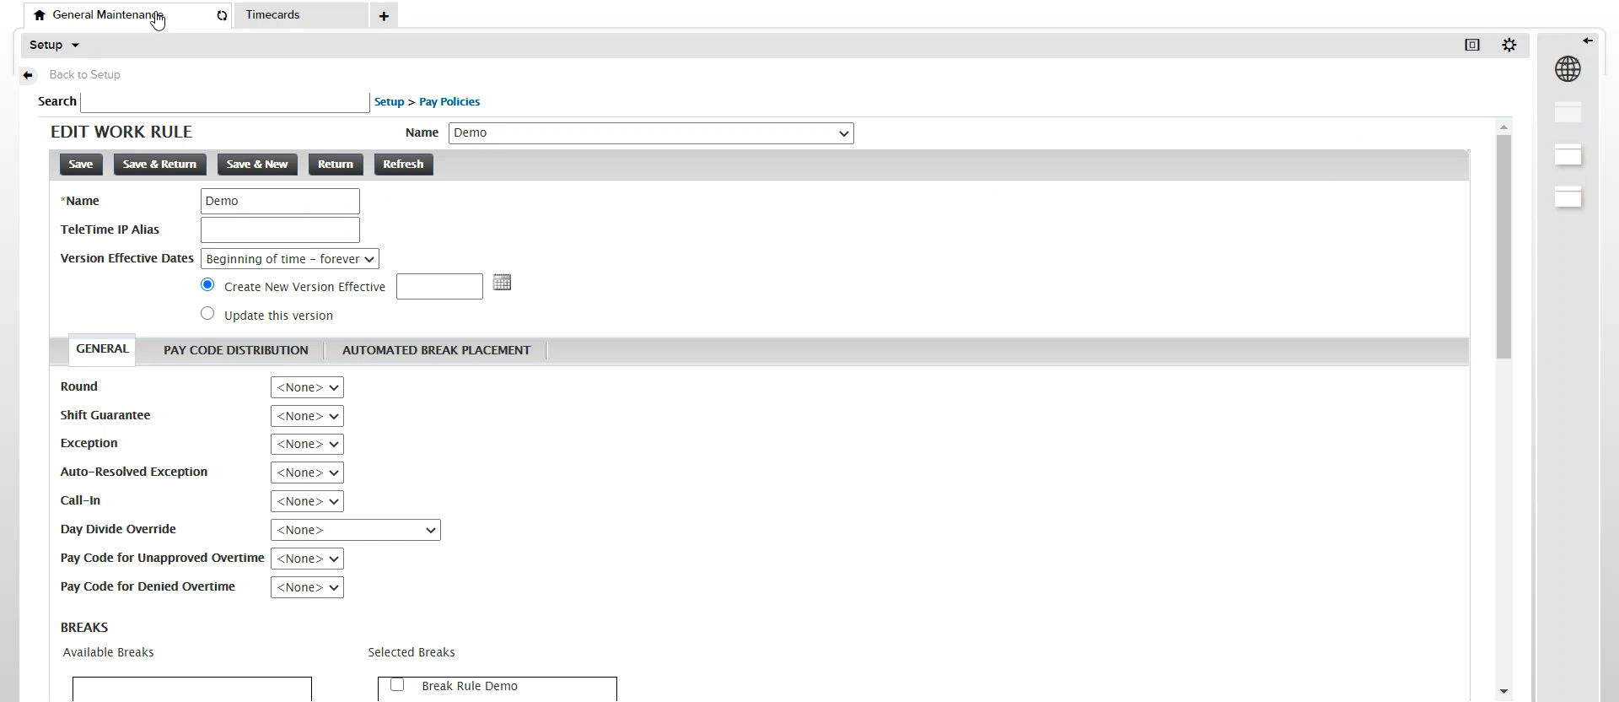
left_click(389, 103)
scroll(1506, 397, "down", 5)
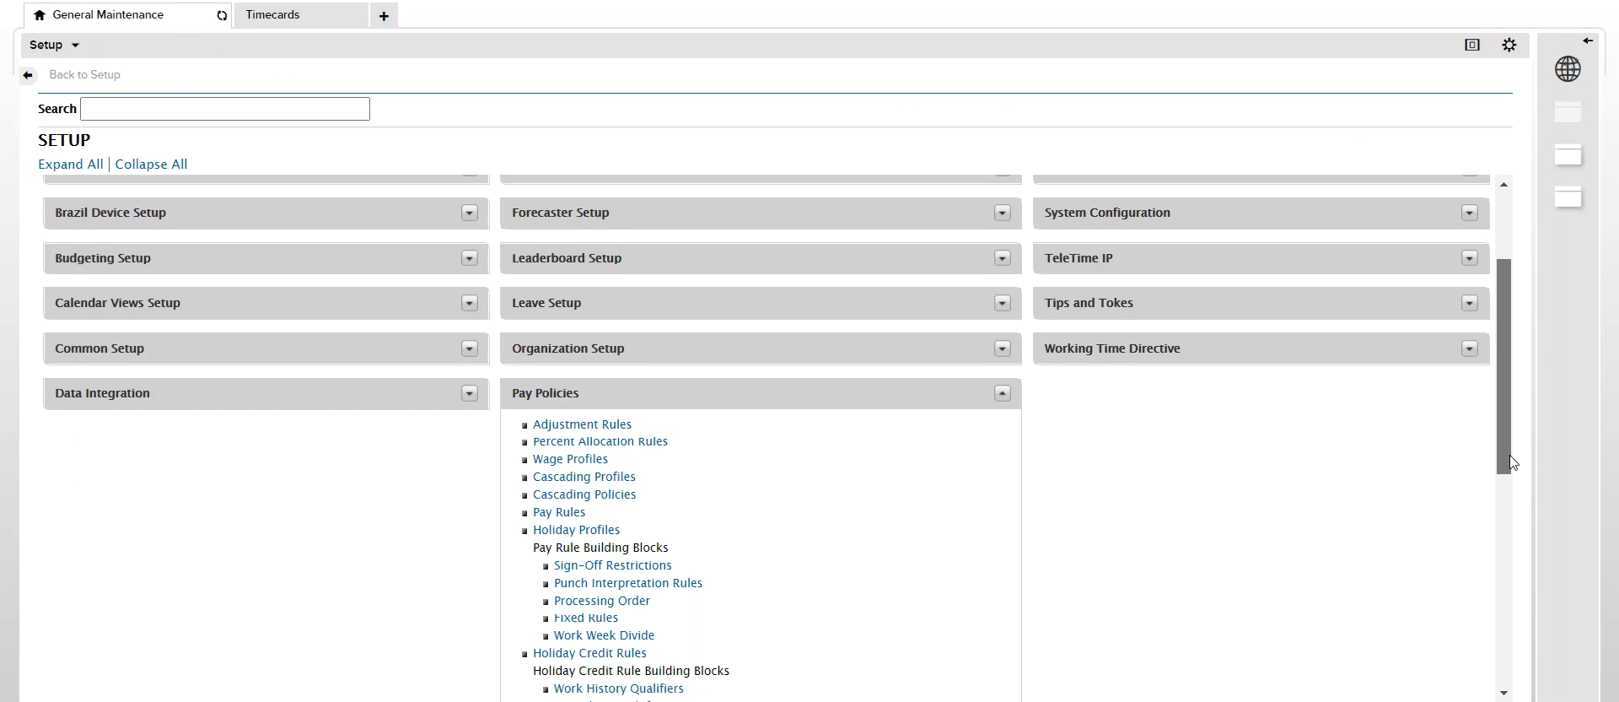
scroll(1507, 510, "down", 3)
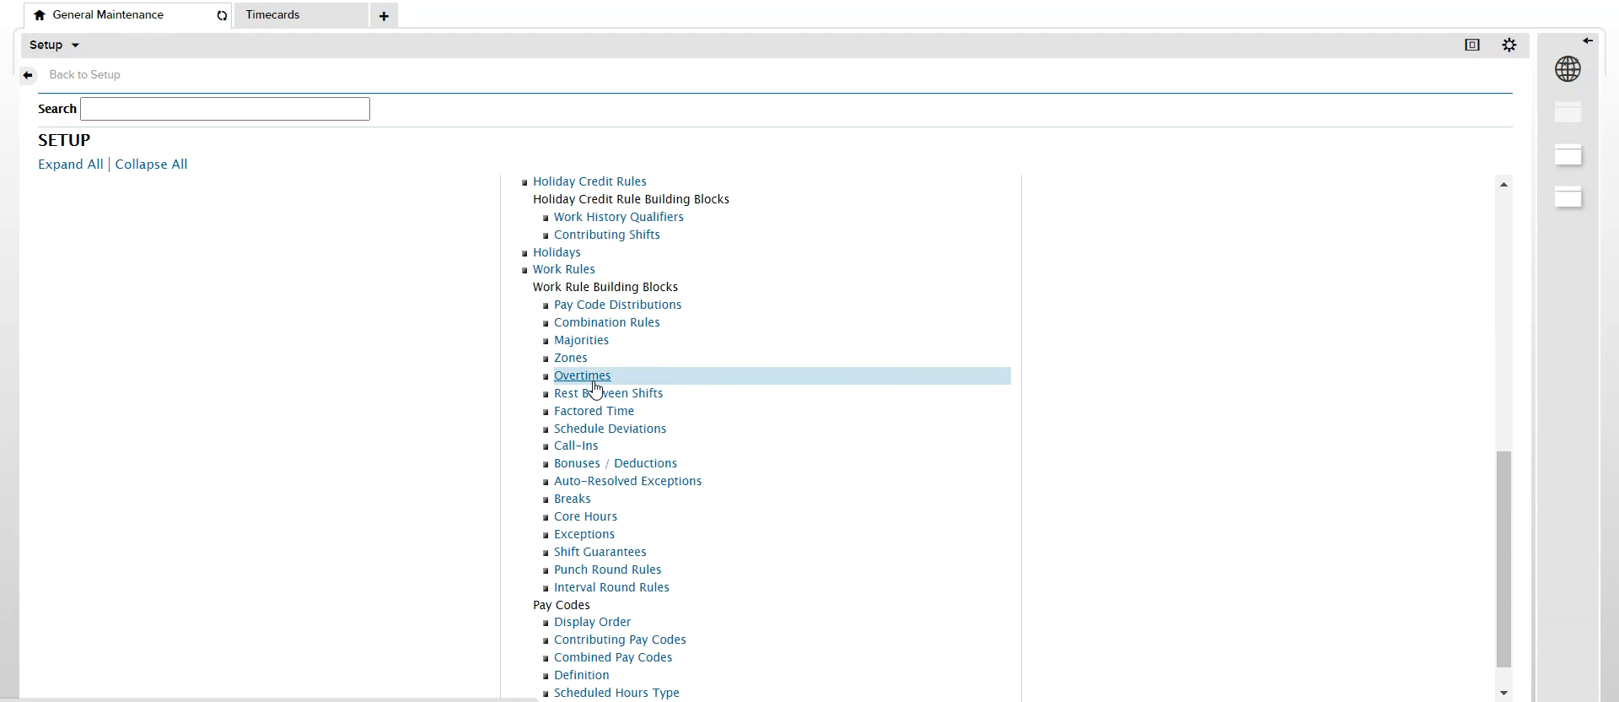
left_click(291, 16)
left_click(773, 277)
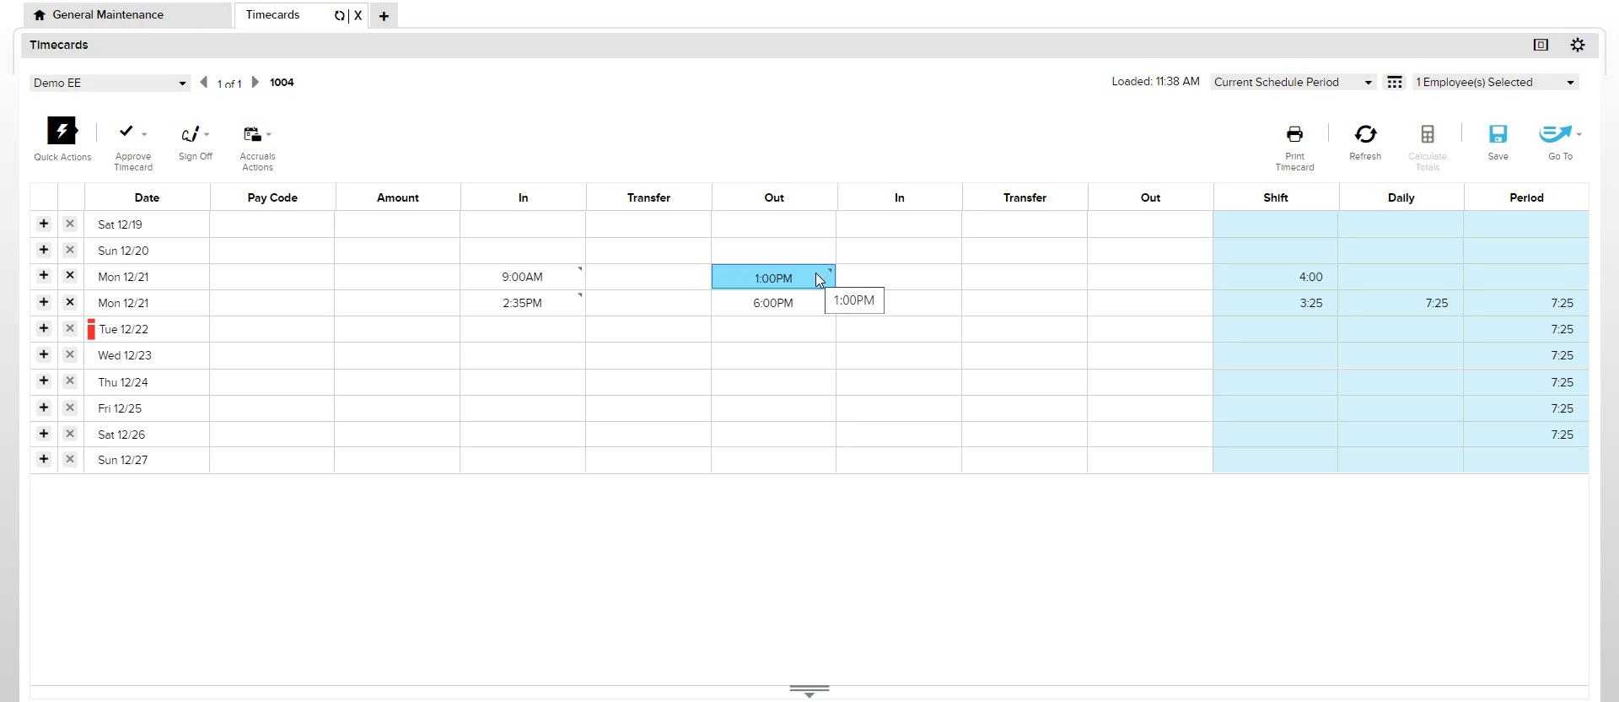
left_click(569, 303)
left_click(146, 17)
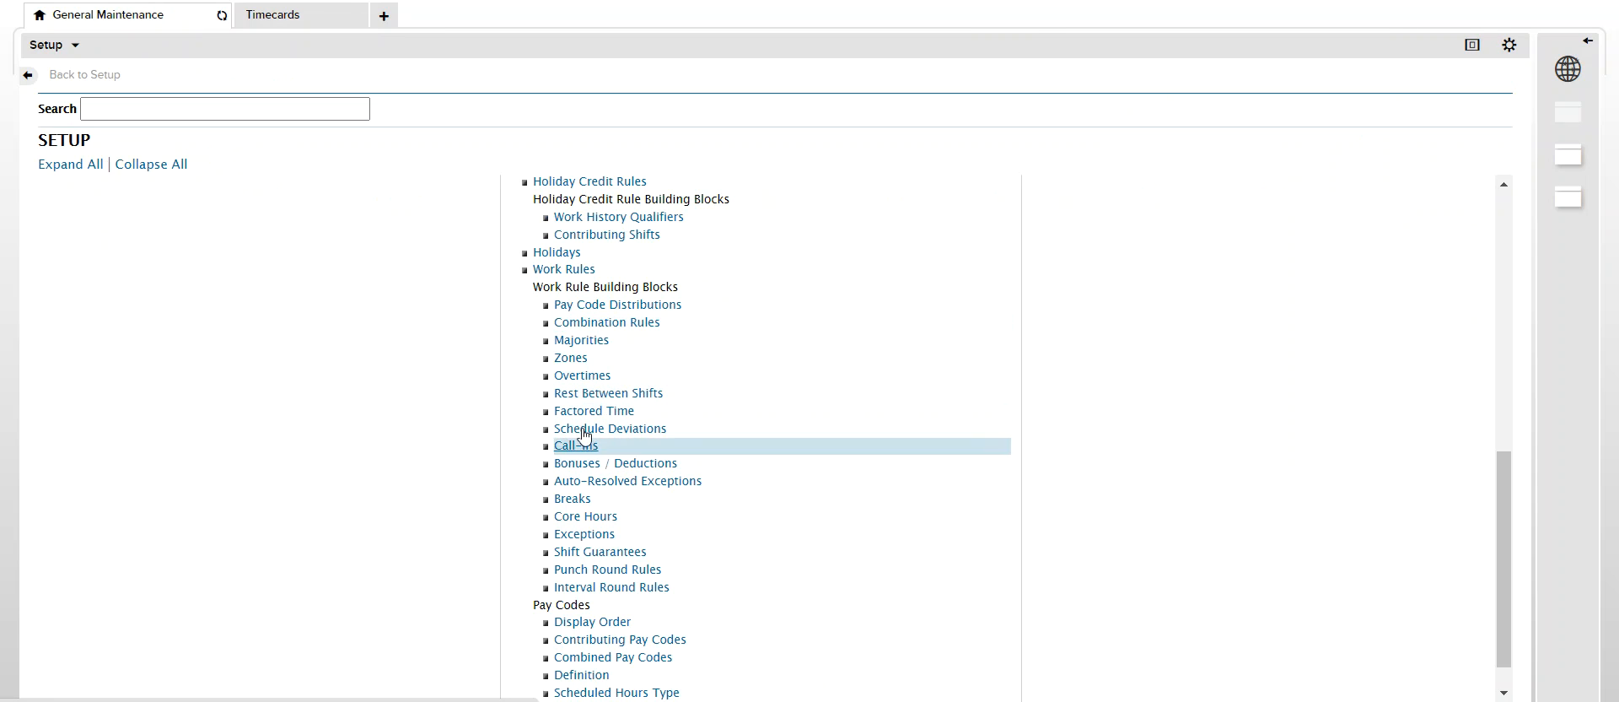
left_click(575, 504)
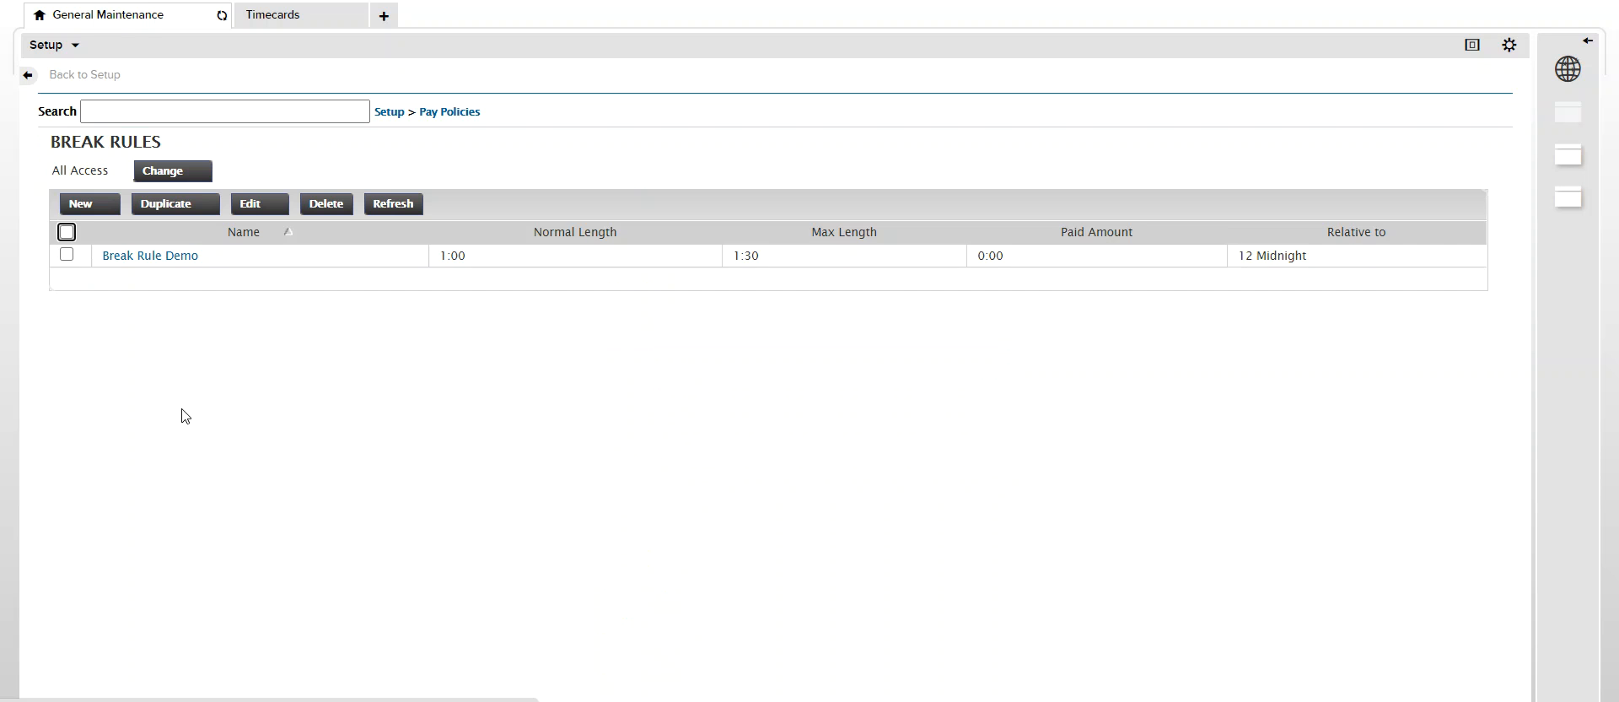
left_click(162, 259)
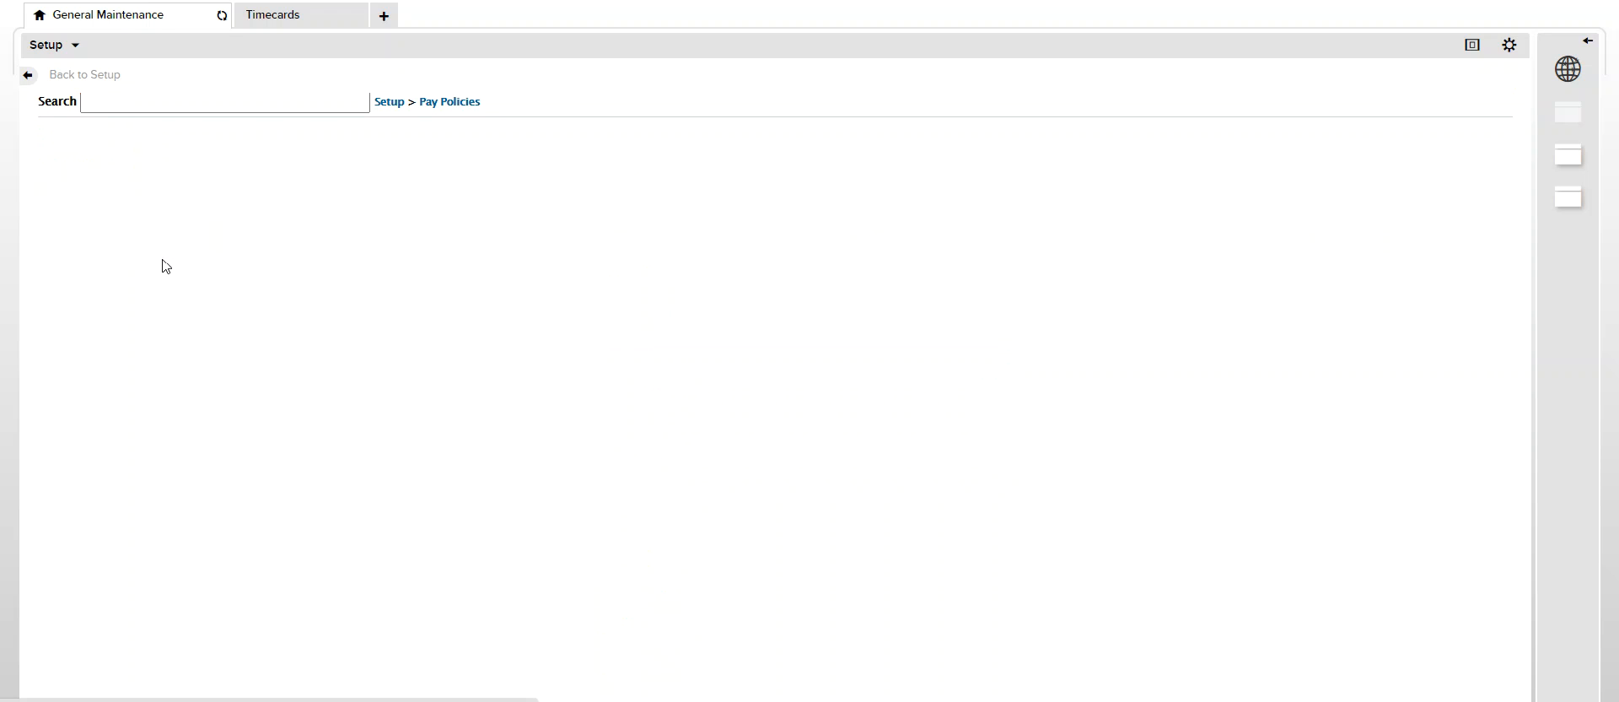
Set the Max Length of Break Rule Demo to 4:30 and save the break rule
left_click(266, 321)
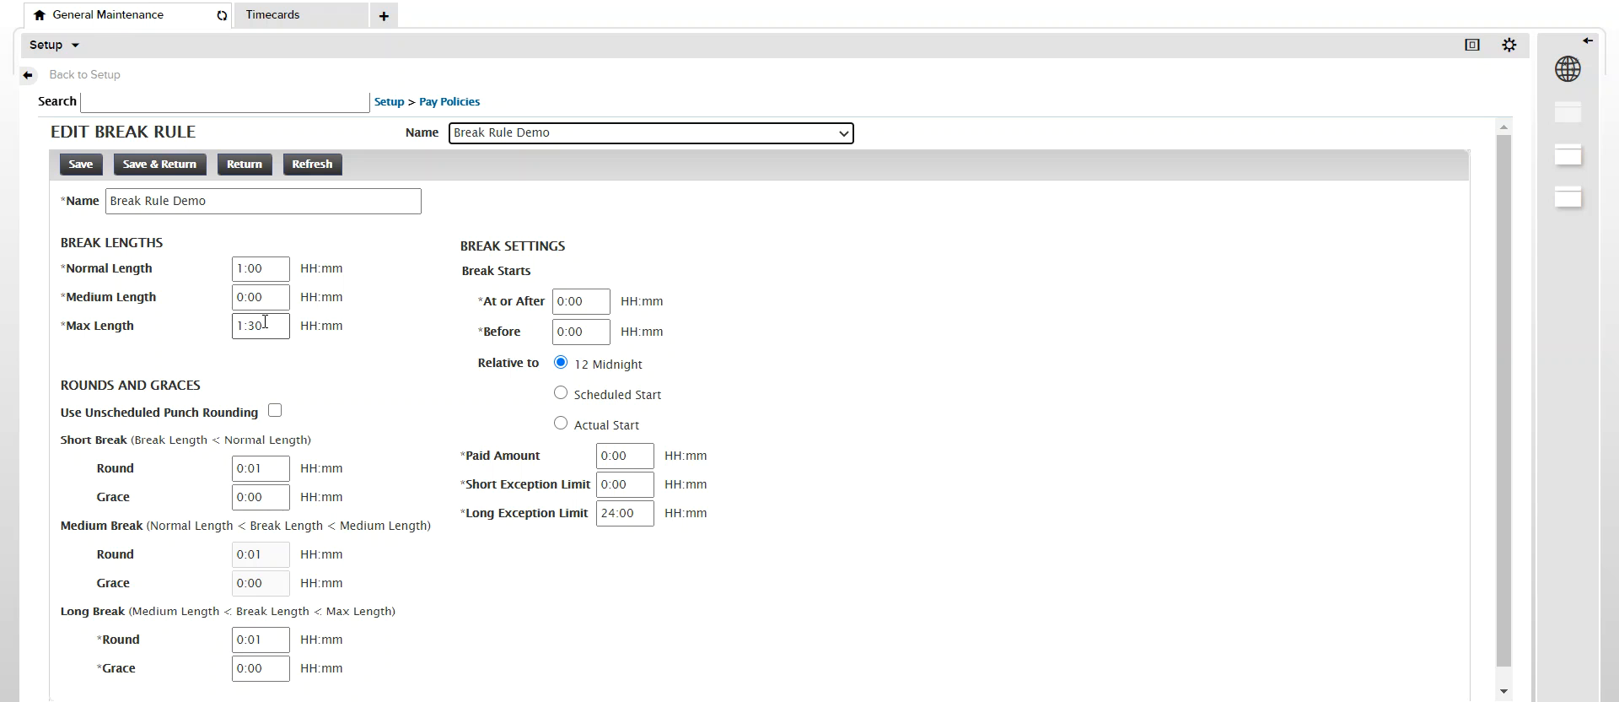
left_click_drag(266, 321, 232, 329)
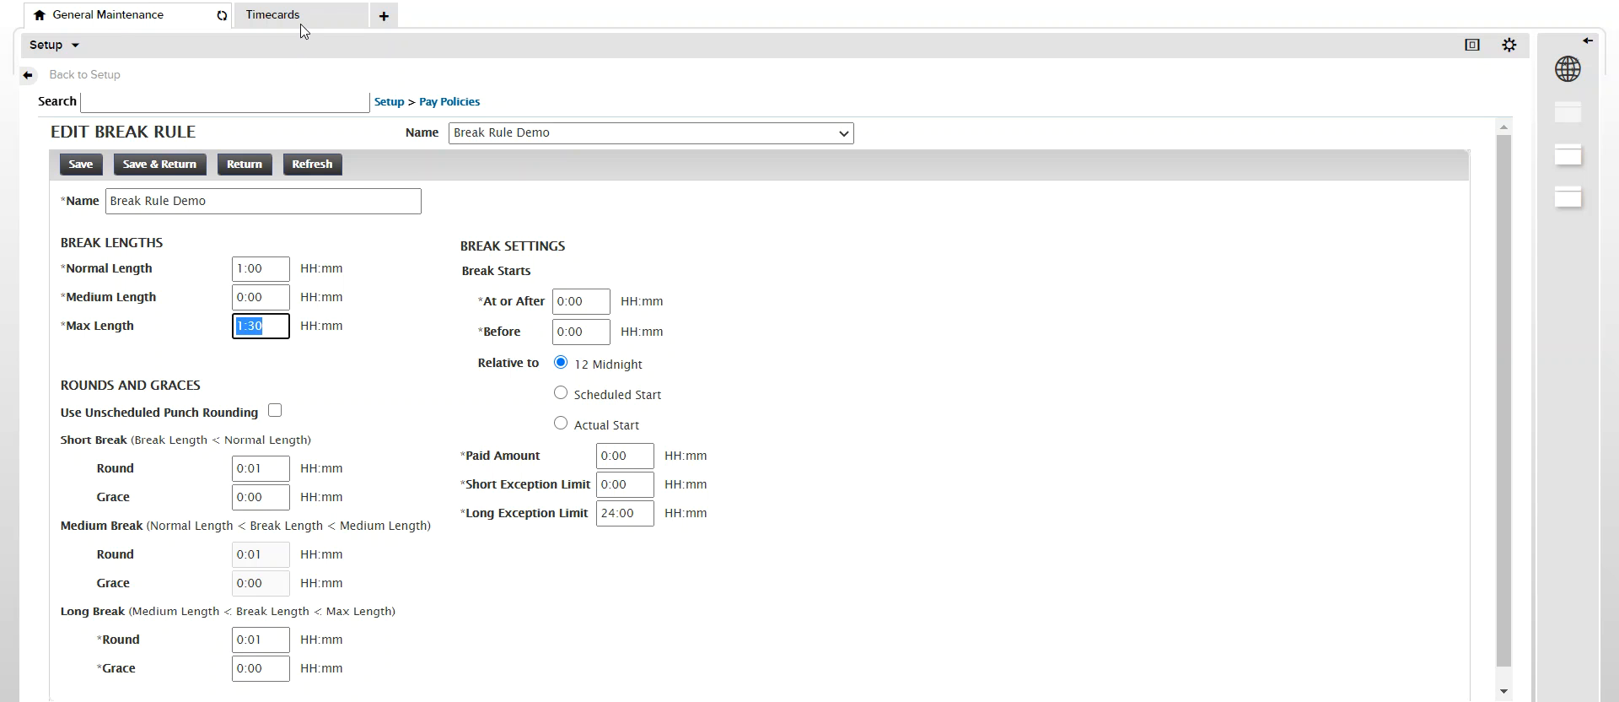
left_click(301, 17)
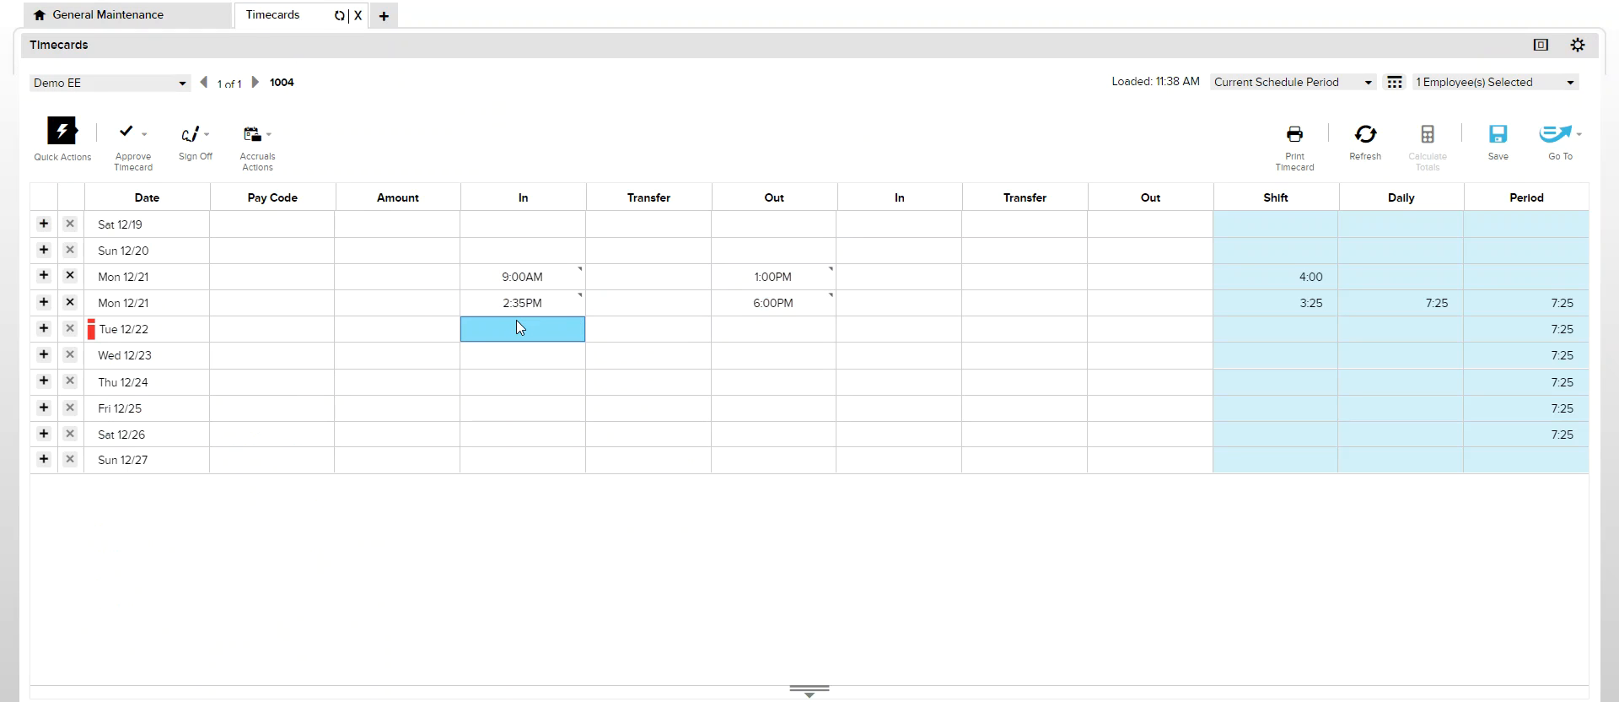
left_click(169, 17)
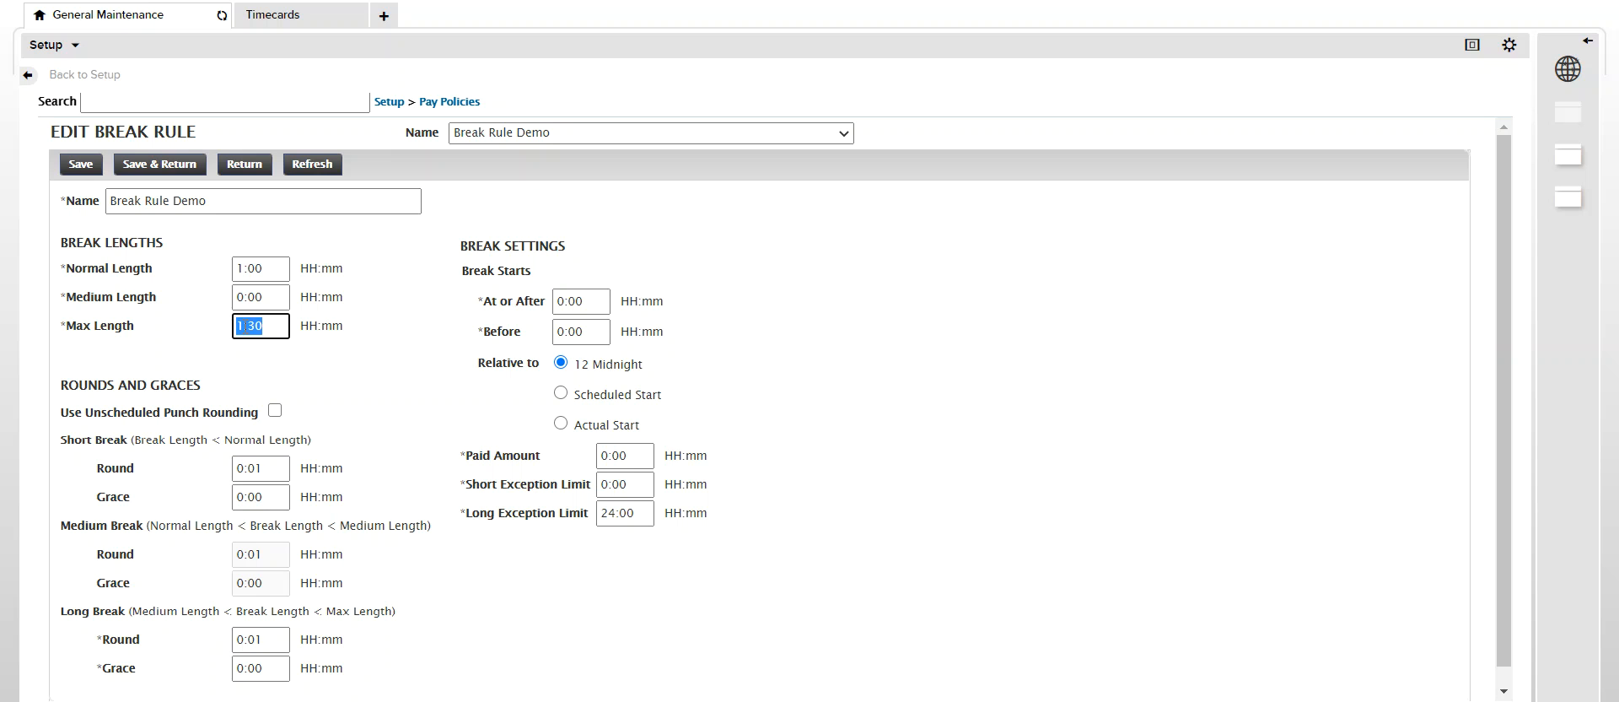
left_click(238, 325)
type("2")
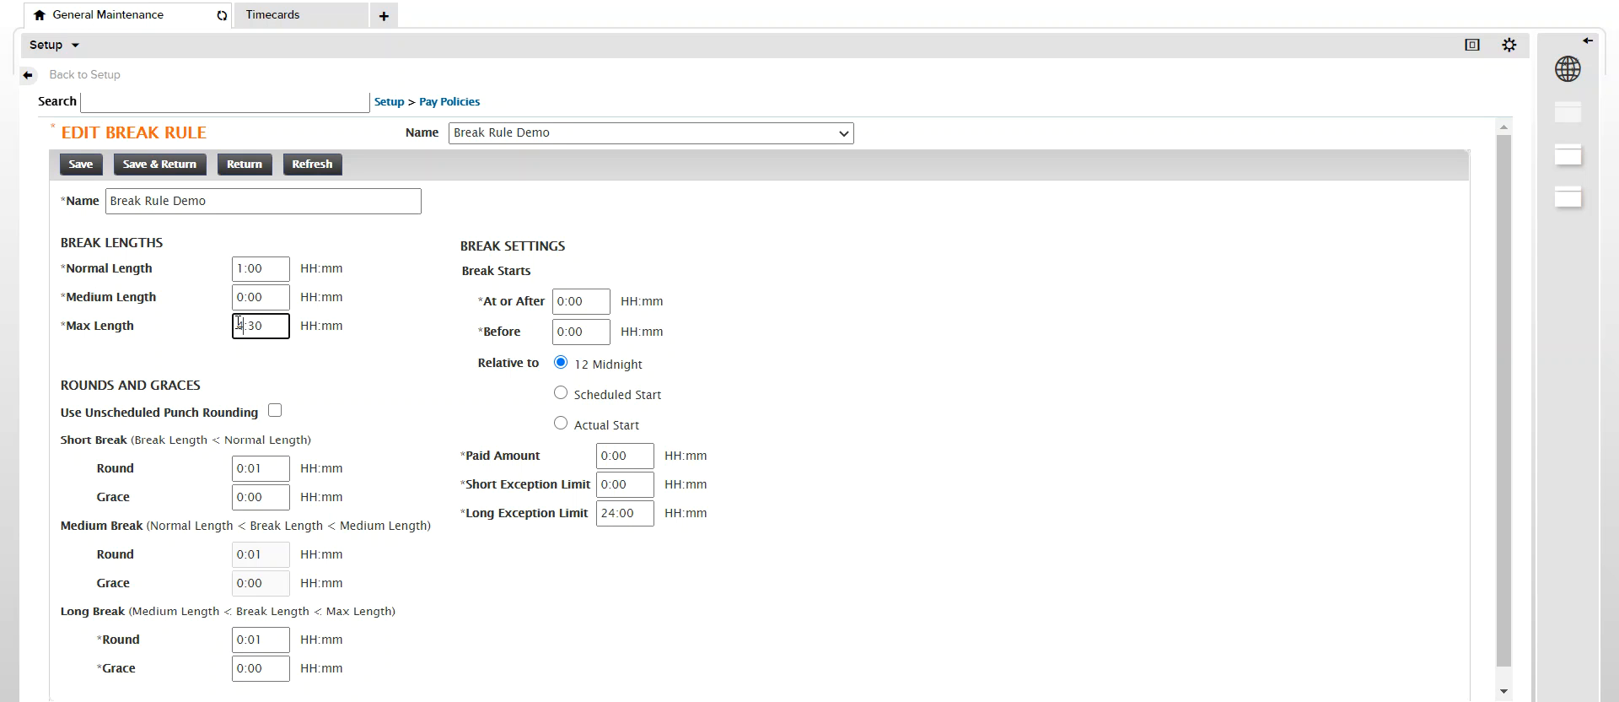
left_click(219, 336)
left_click(82, 165)
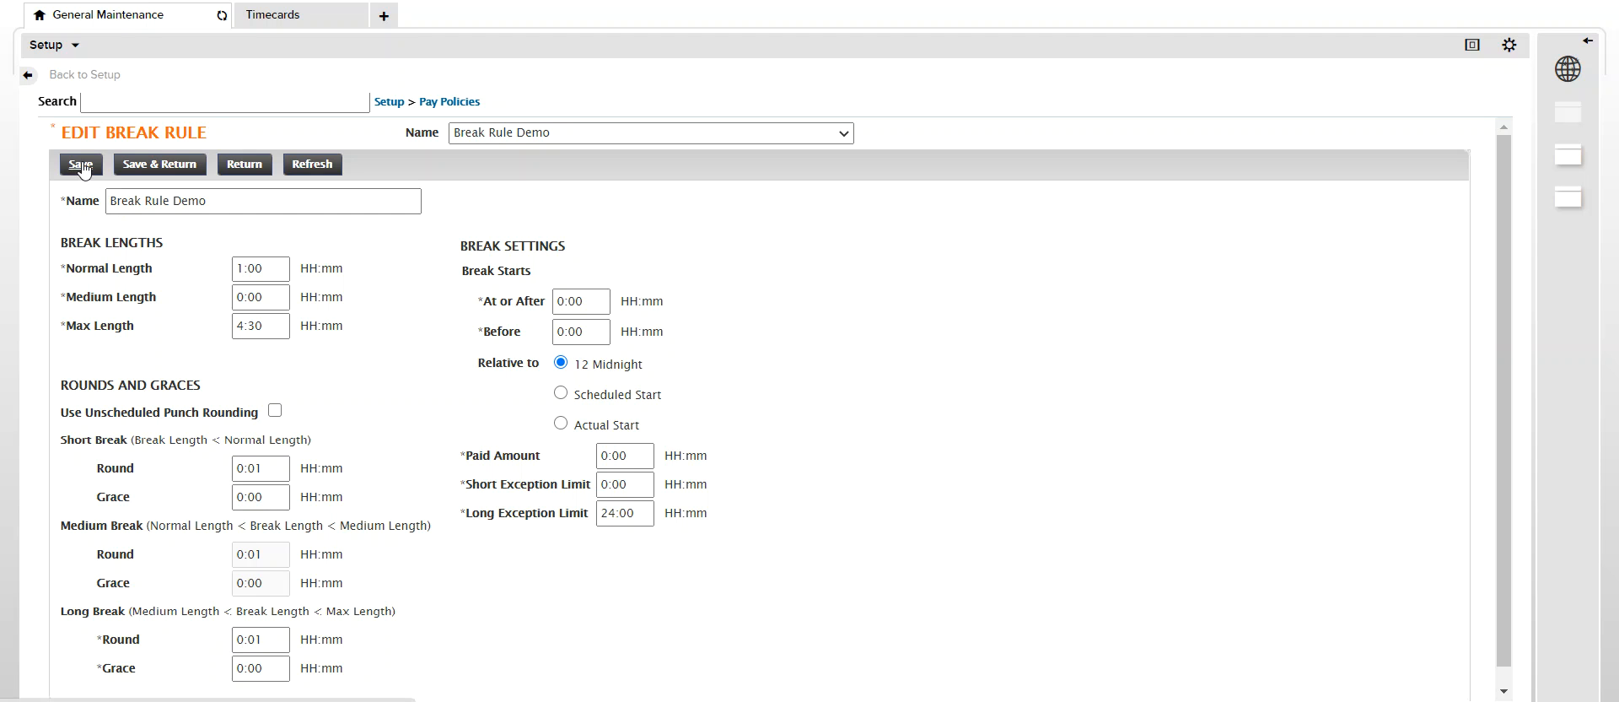
Save the employee's timecard to apply the 2:35PM punch under the extended break rule
left_click(272, 22)
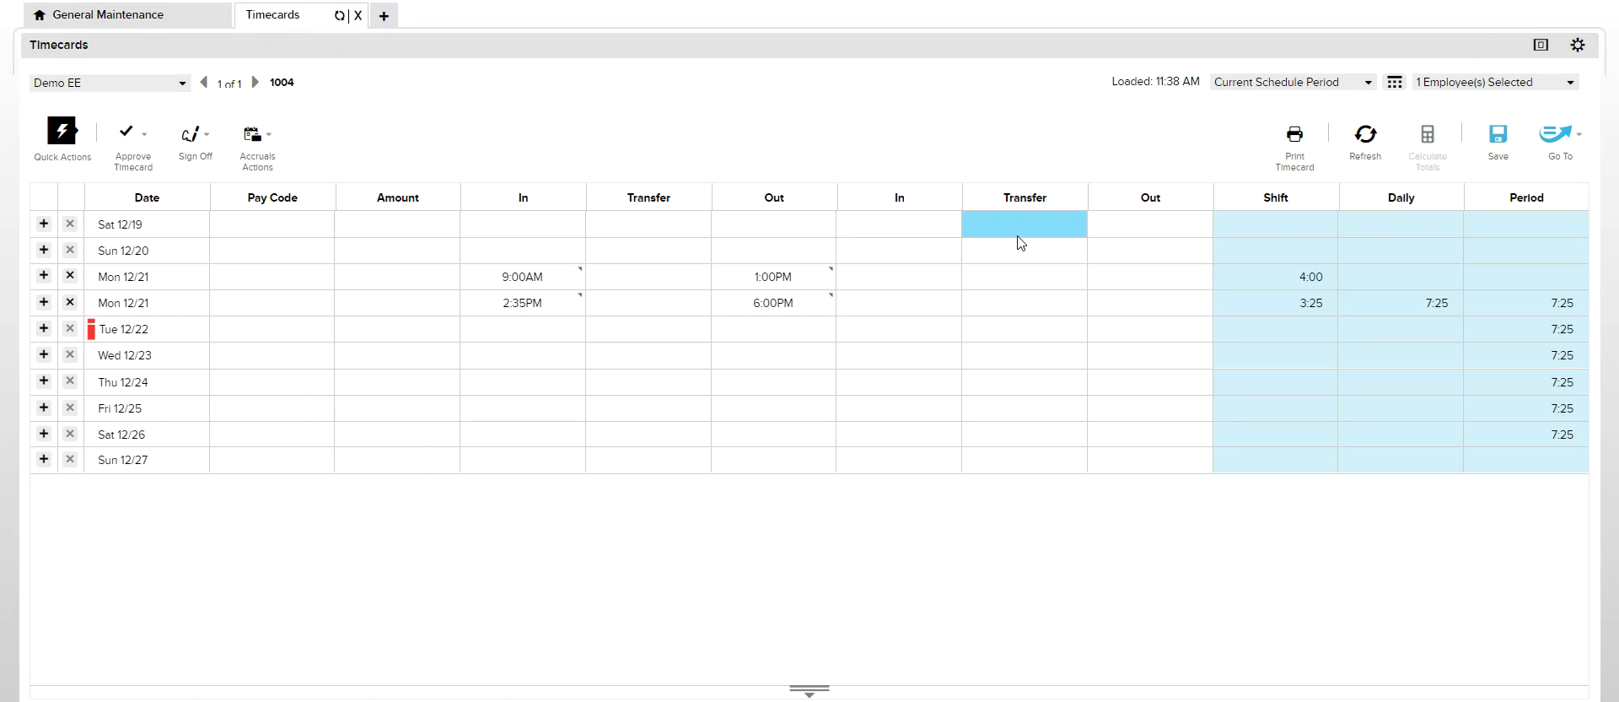
left_click(1497, 136)
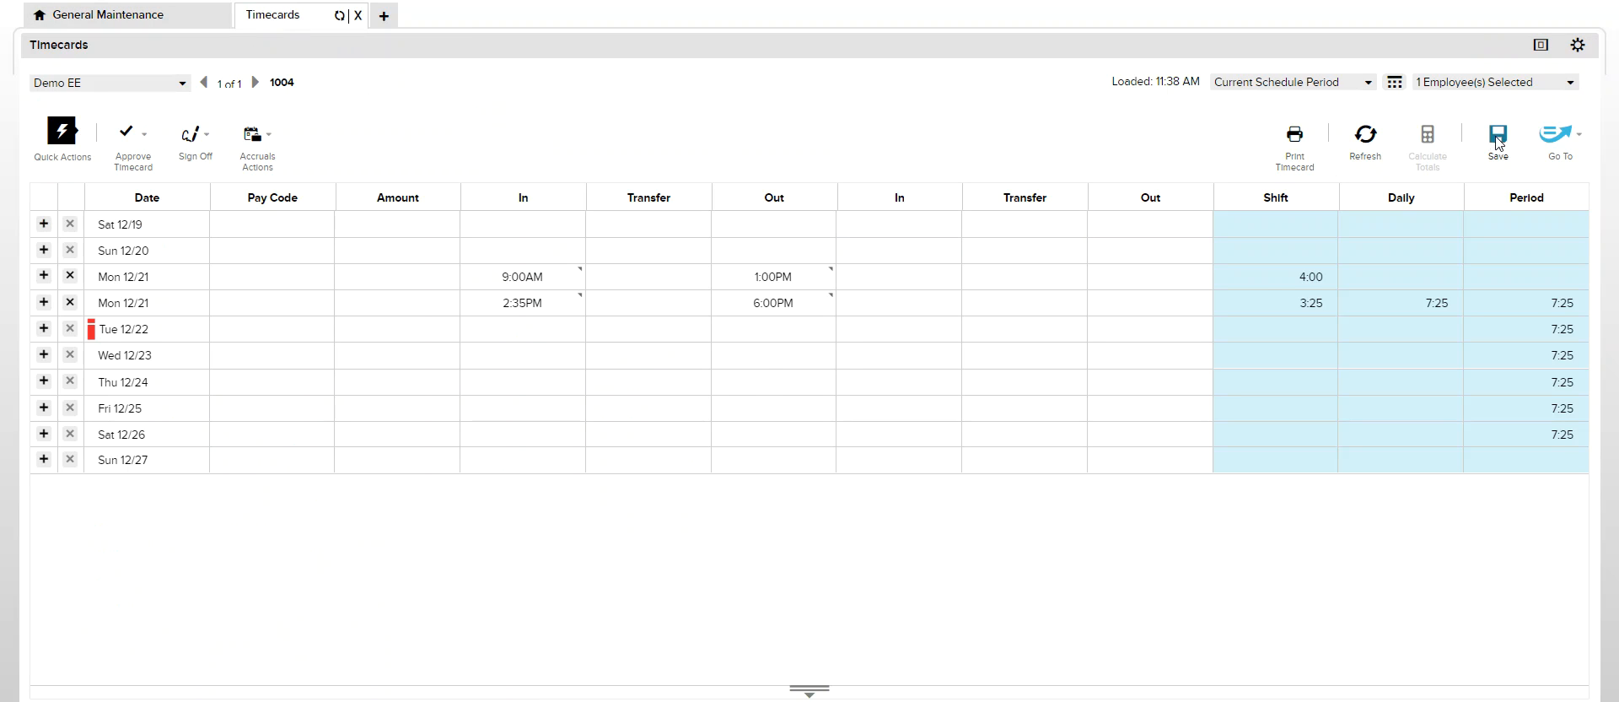
left_click(1571, 88)
left_click(1497, 130)
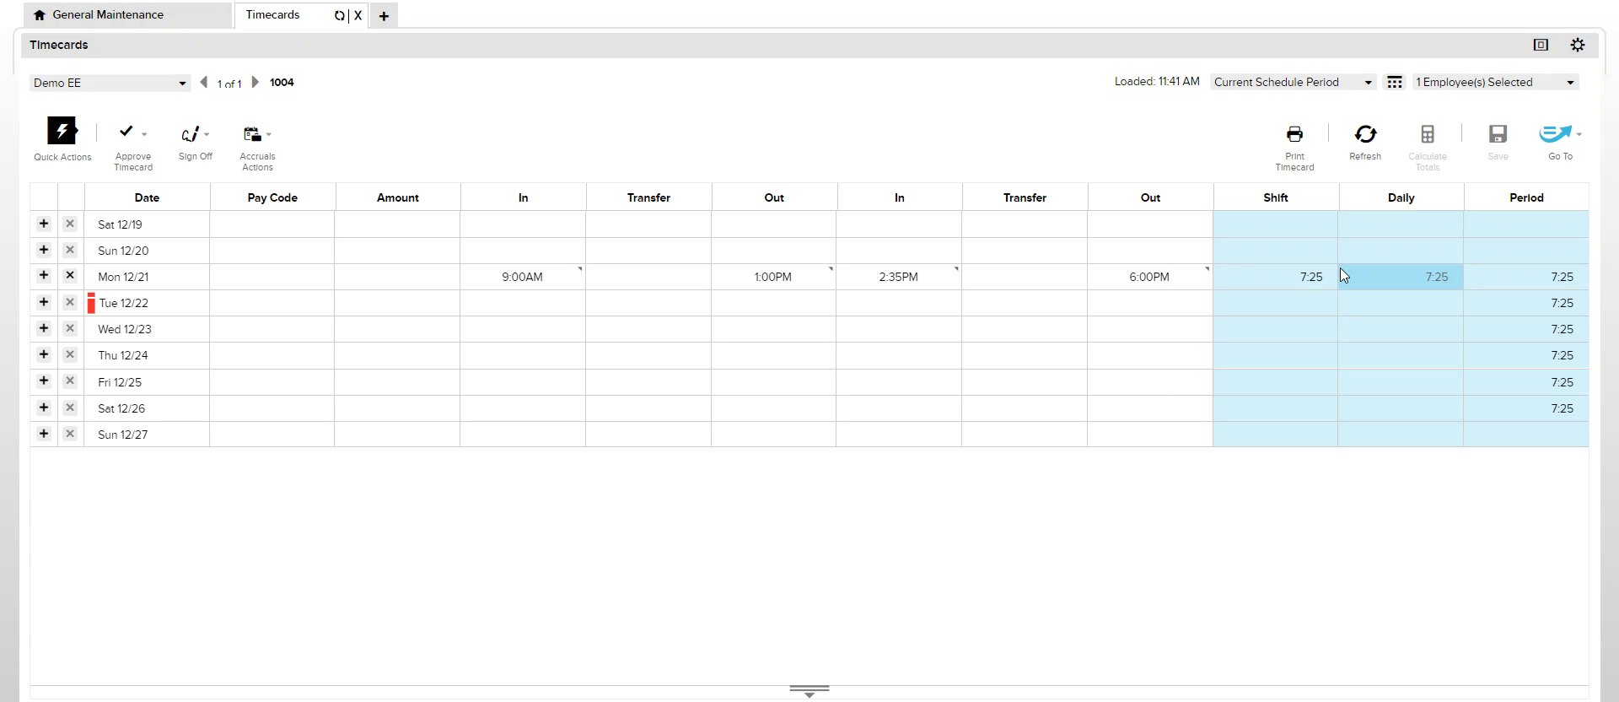
Review Monday's punches in the timecard, and set the Long Exception Limit of Break Rule Demo to 1:01
left_click(178, 28)
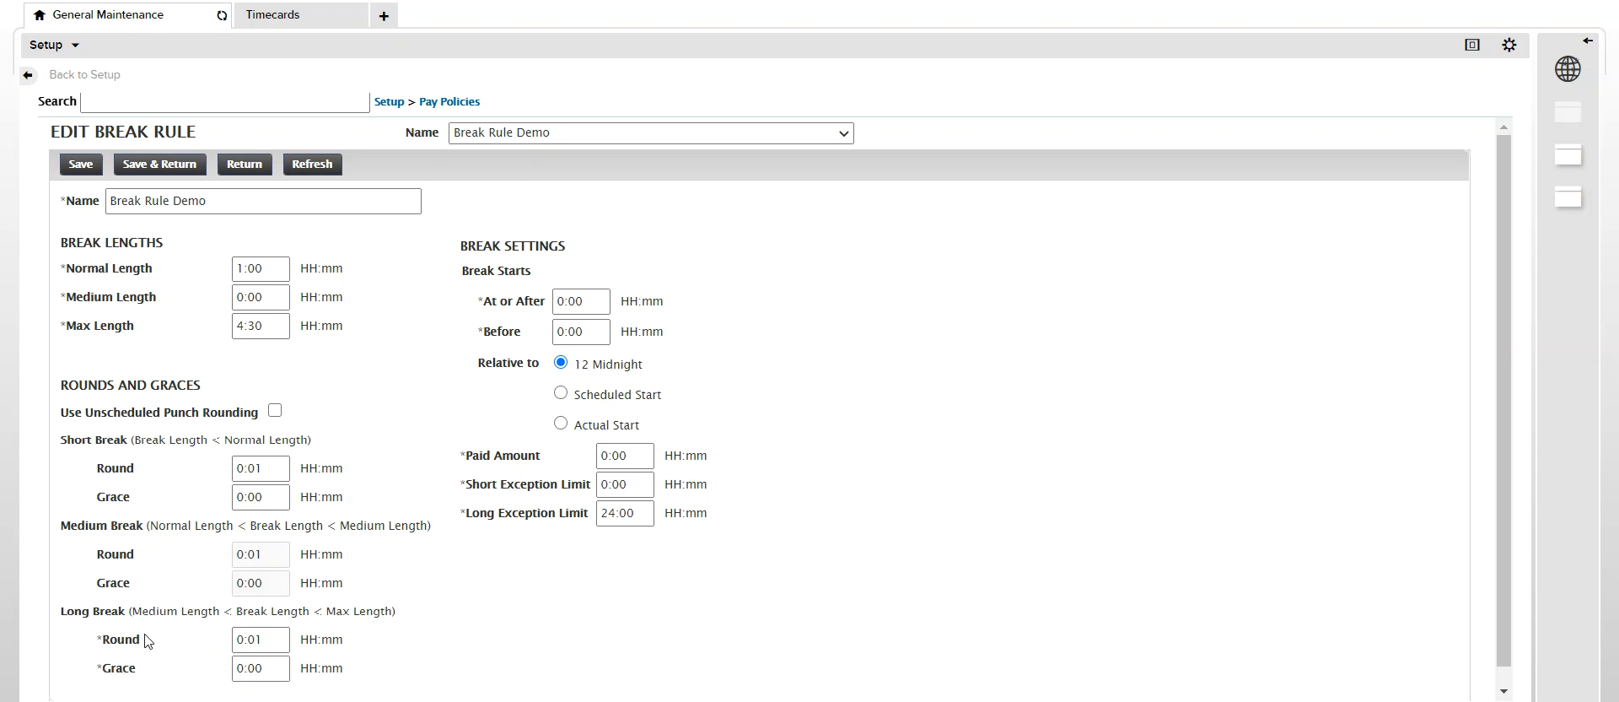
left_click(302, 15)
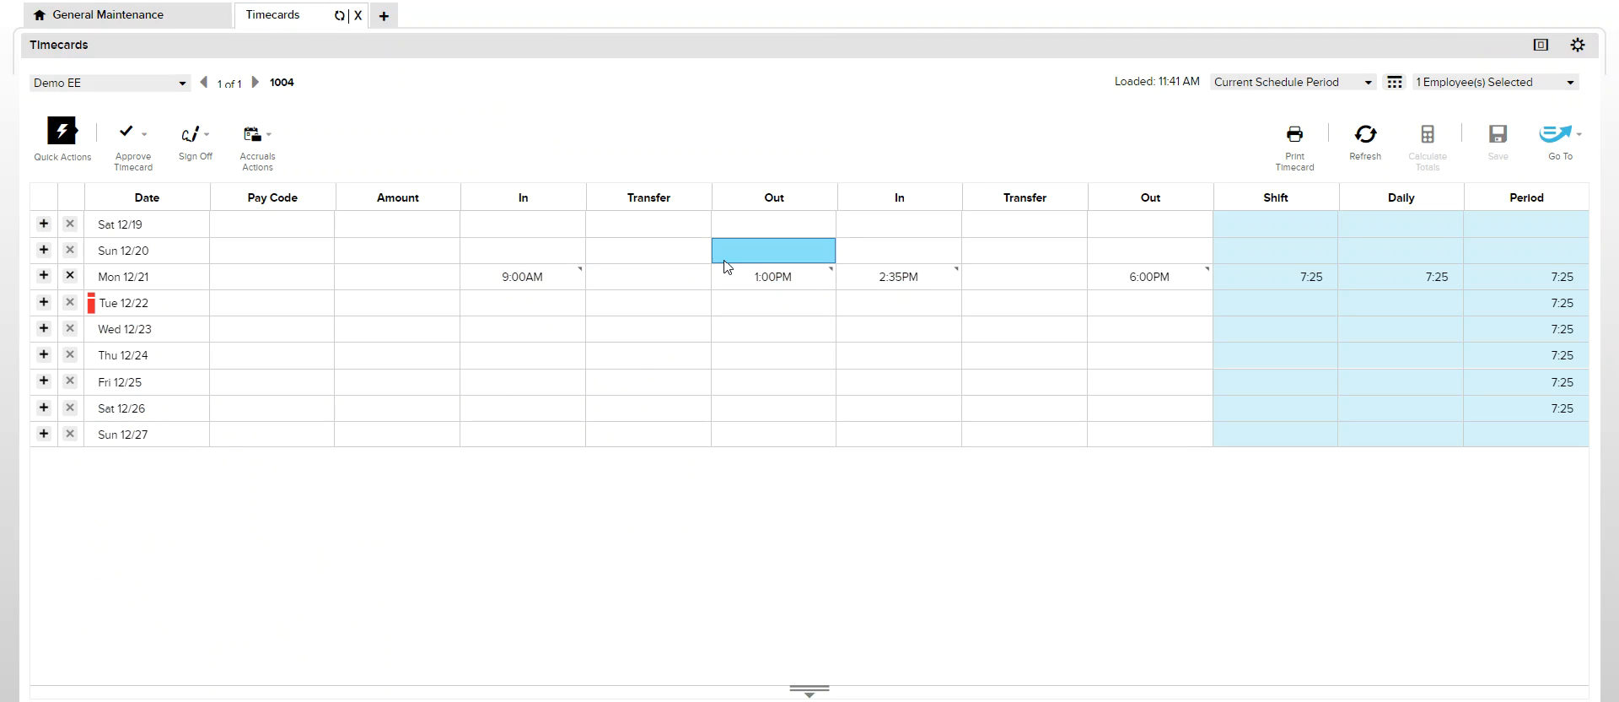
left_click(182, 20)
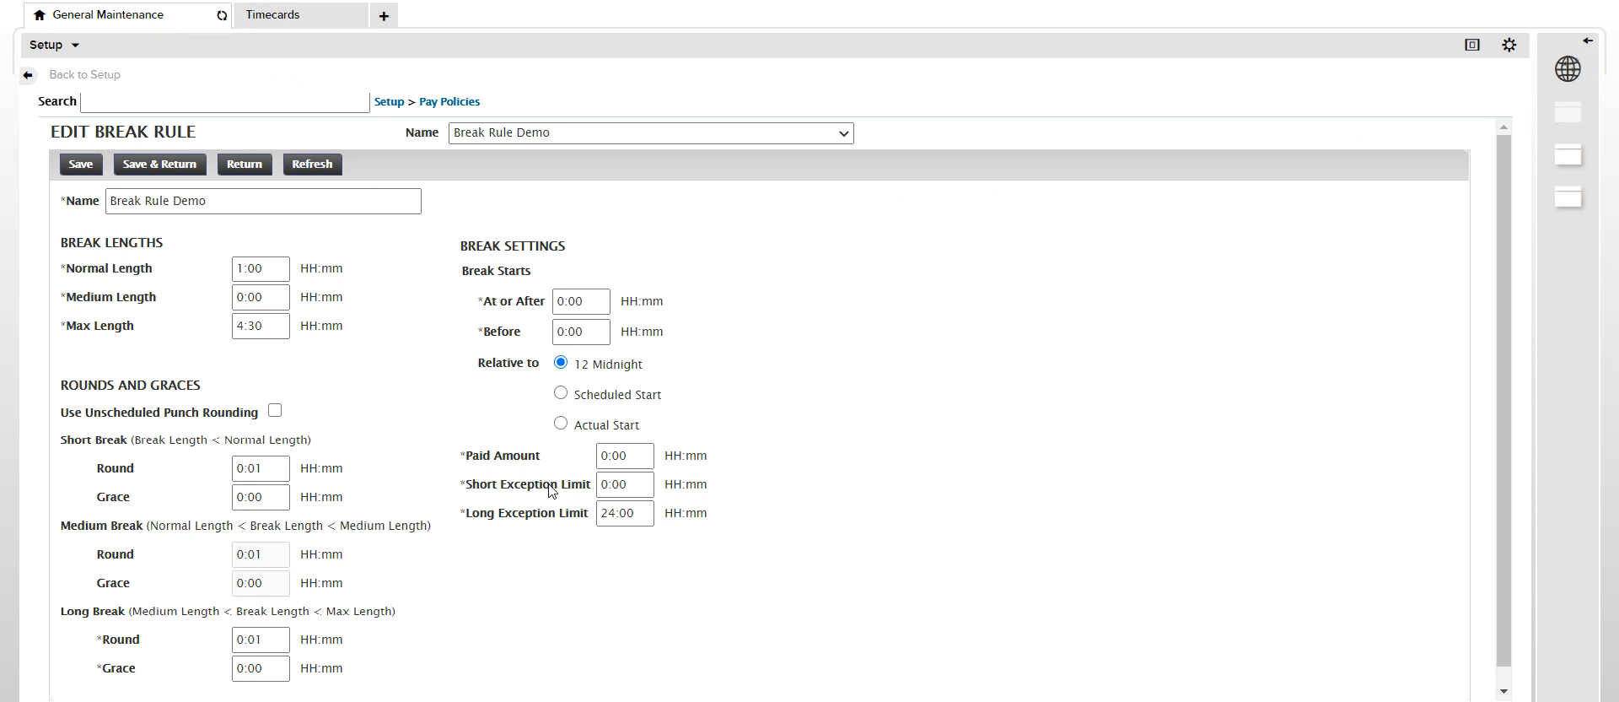
double_click(616, 512)
type("1")
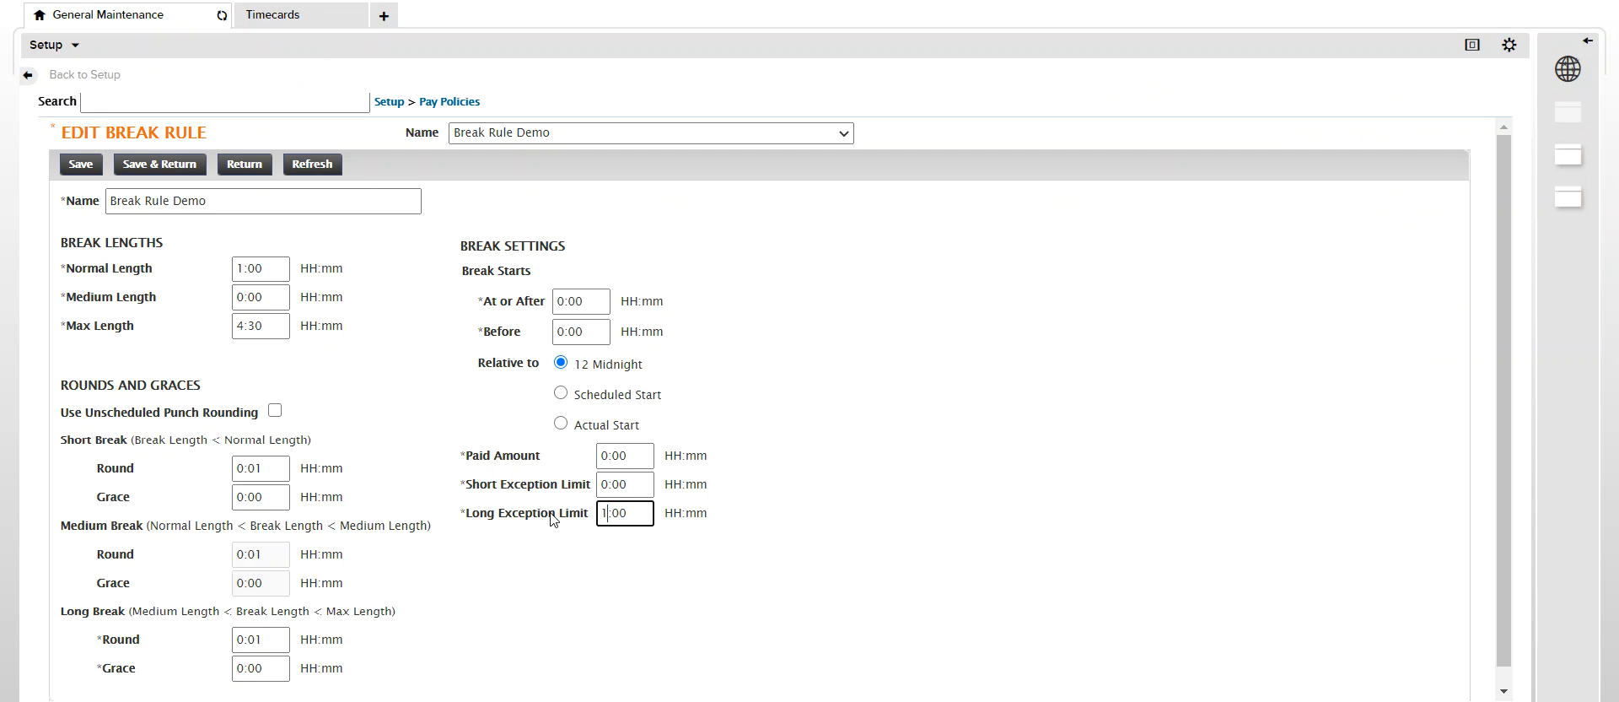
key("BackSpace")
type("1")
Compare Monday's break punches in the timecard with the lengths and exception limit in Break Rule Demo
left_click(306, 21)
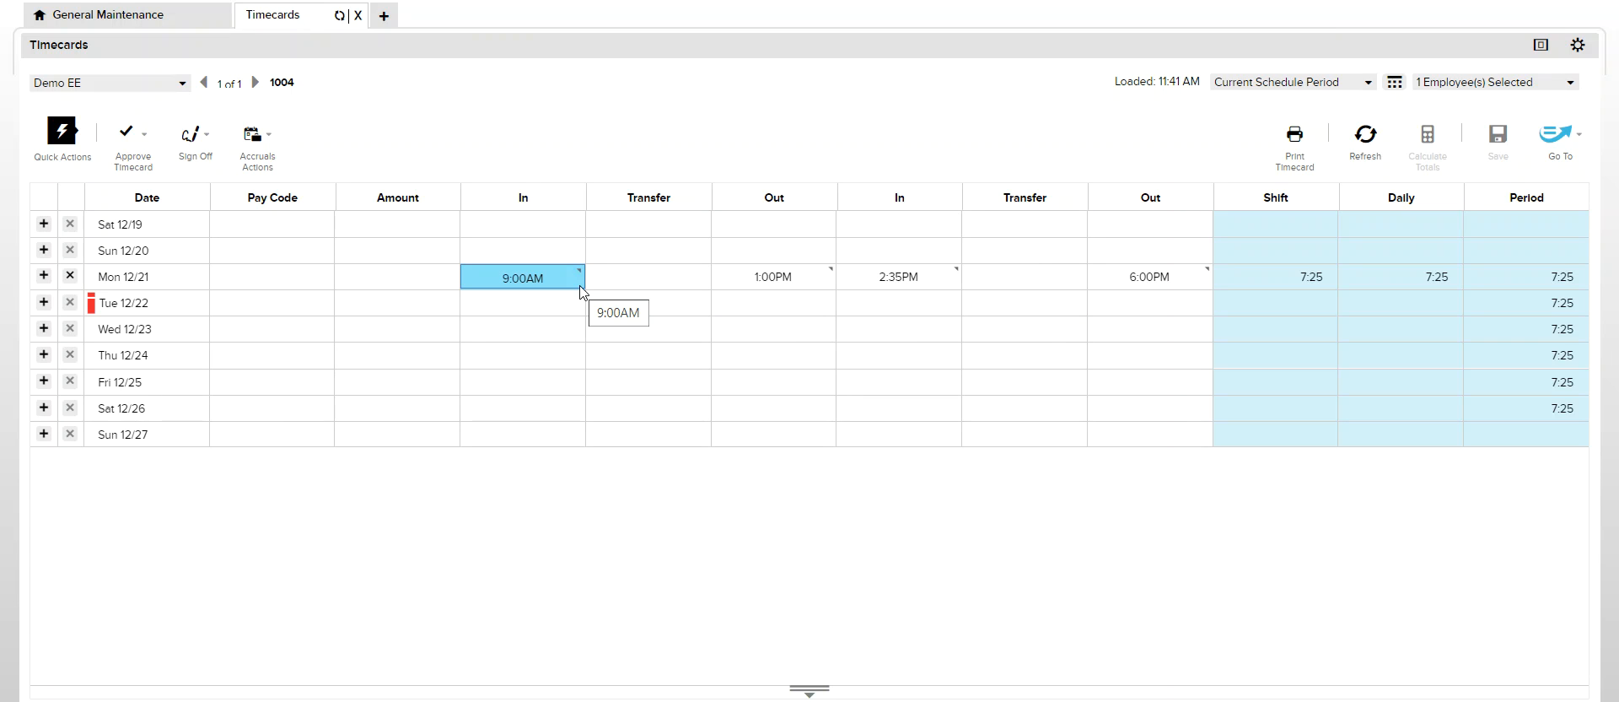
left_click(179, 20)
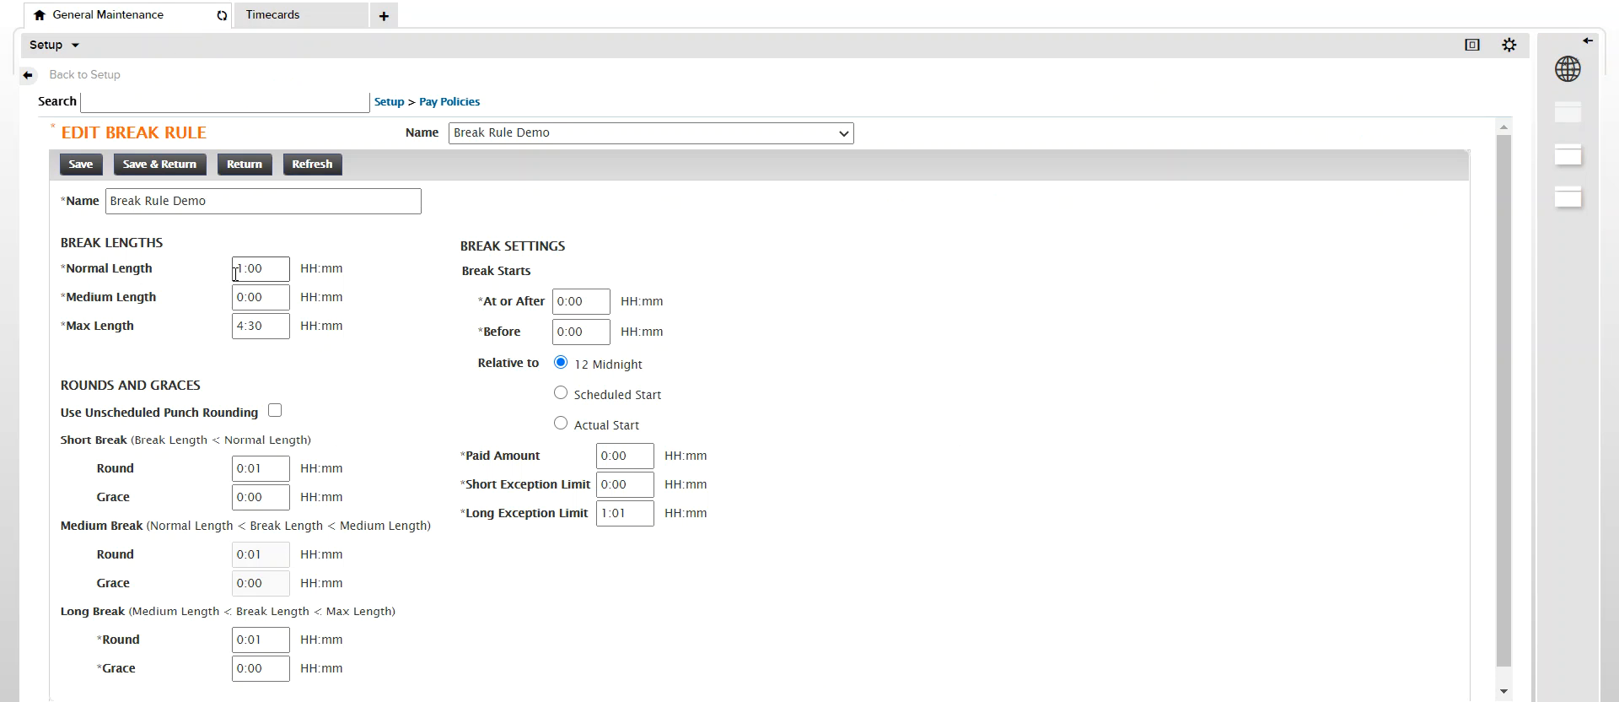
left_click(268, 328)
left_click(331, 24)
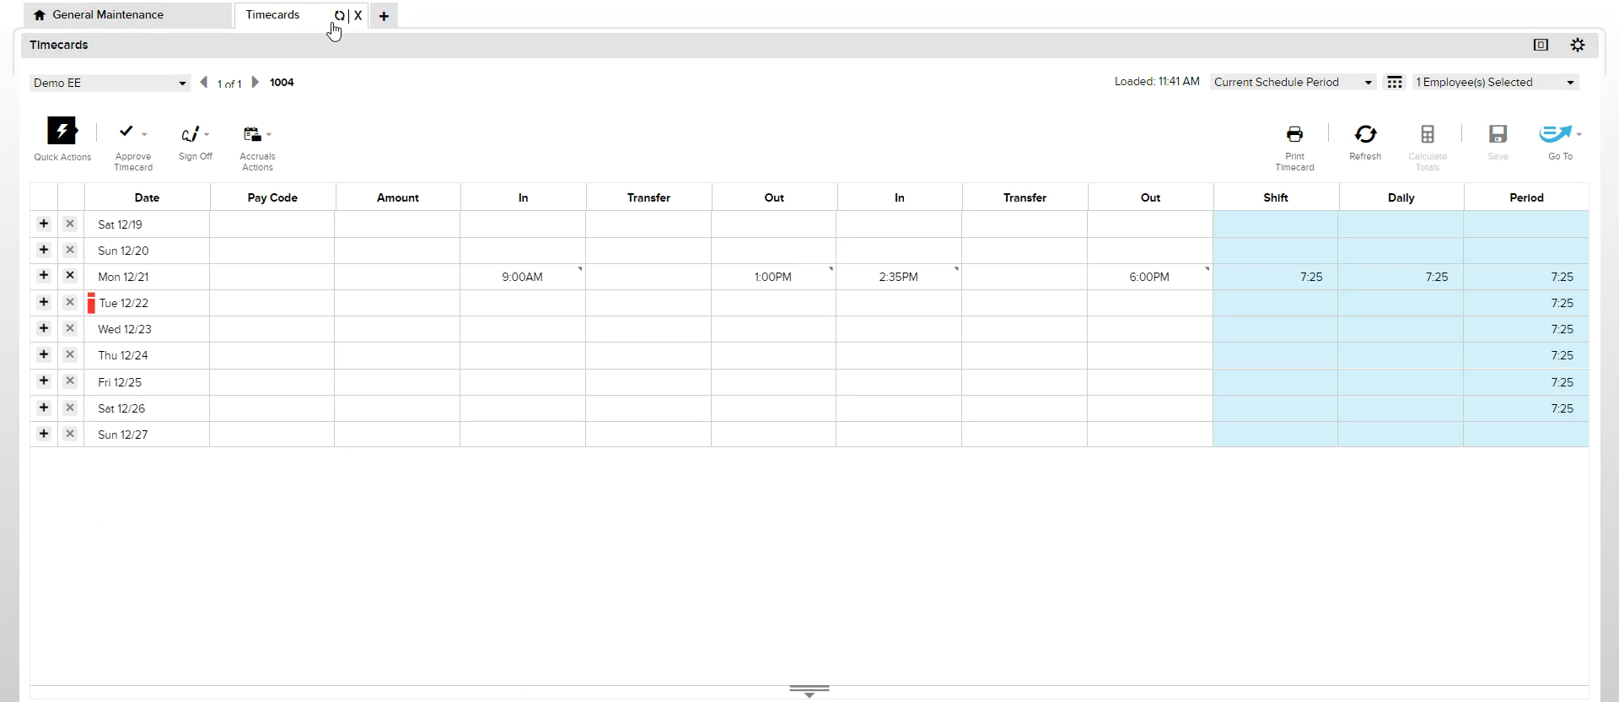
left_click(858, 312)
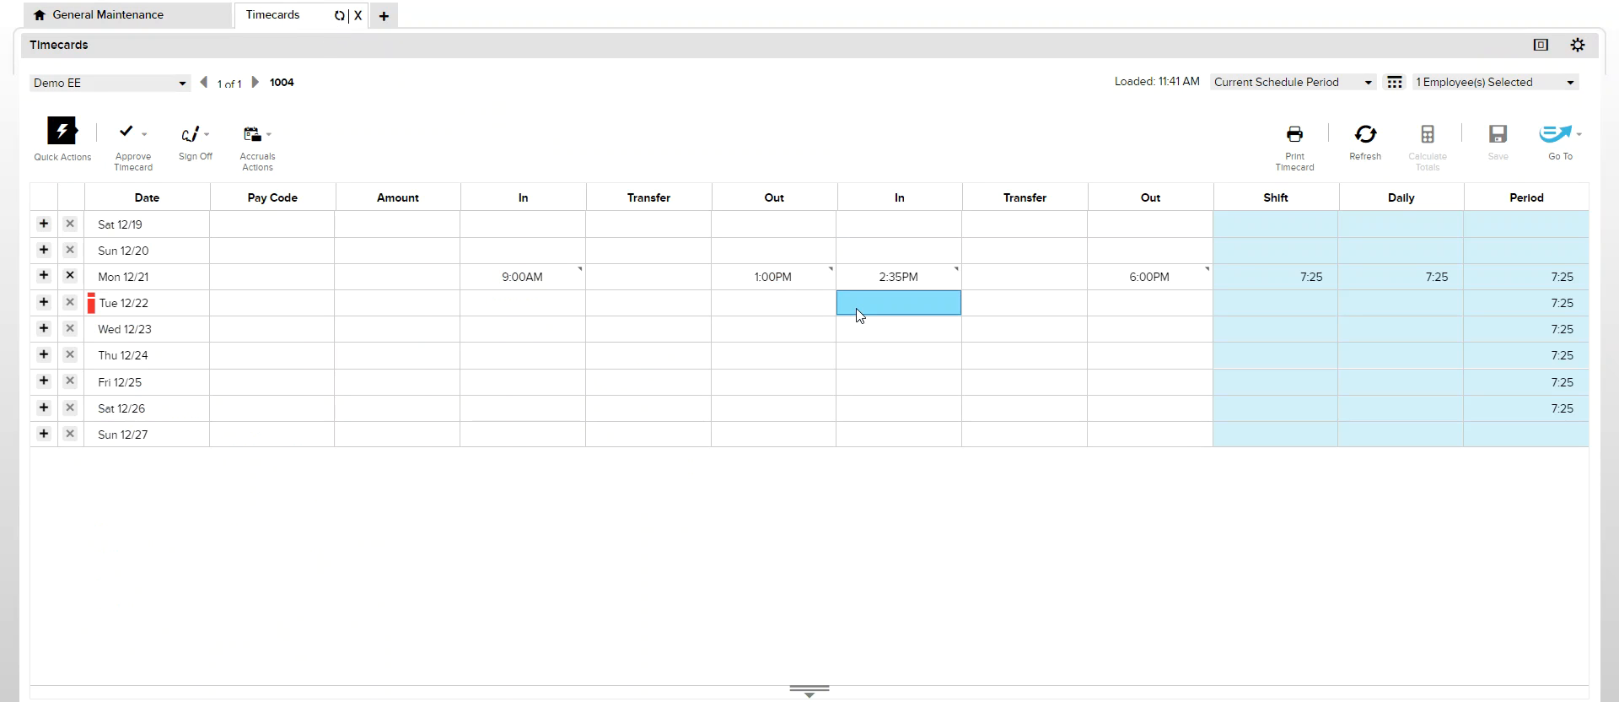